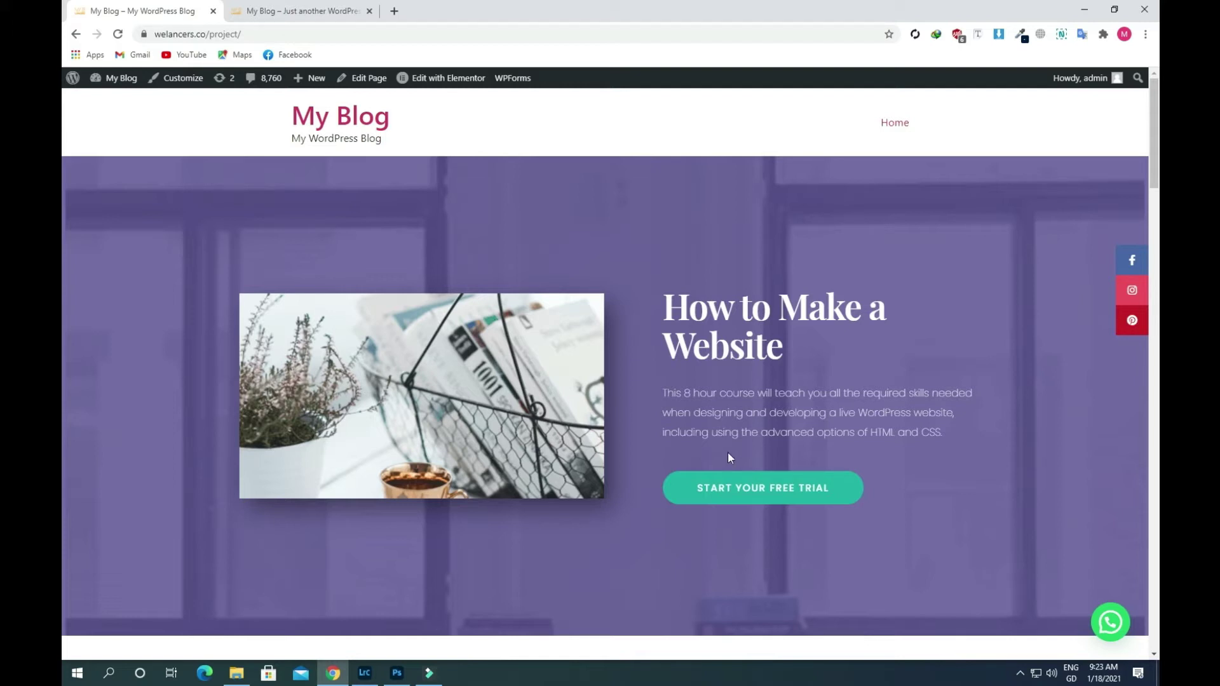
- Preview the newsletter popup from Start Your Free Trial on My Blog, then close it
click(731, 489)
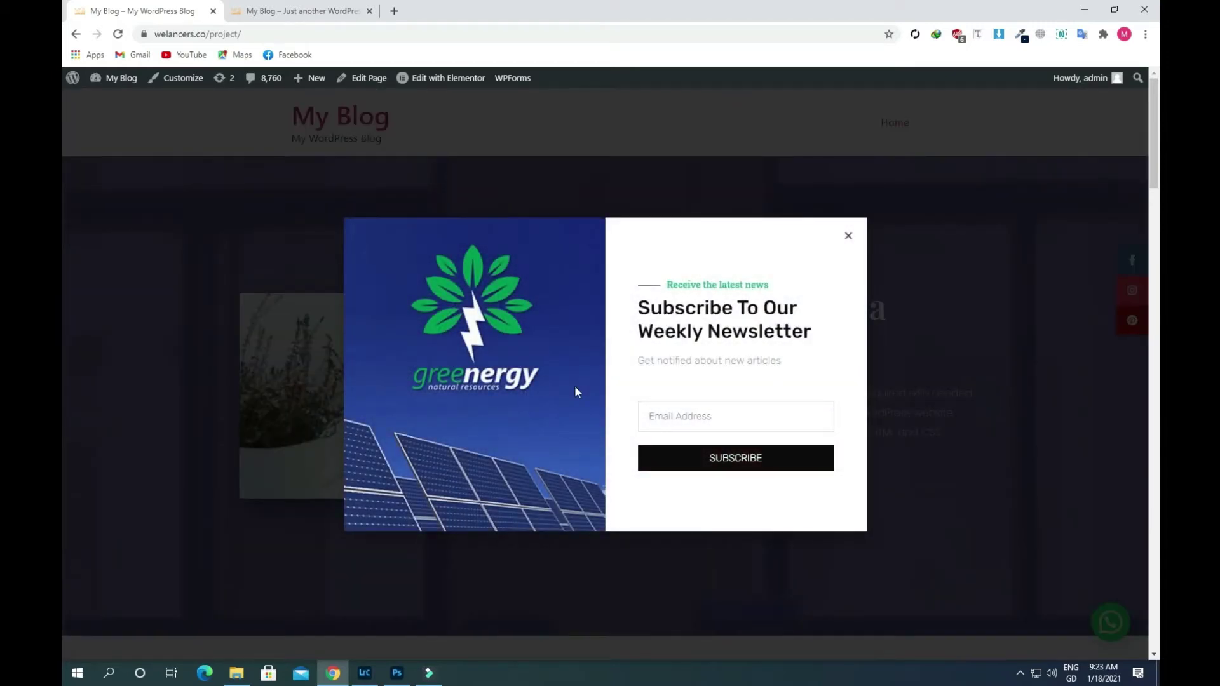
click(848, 236)
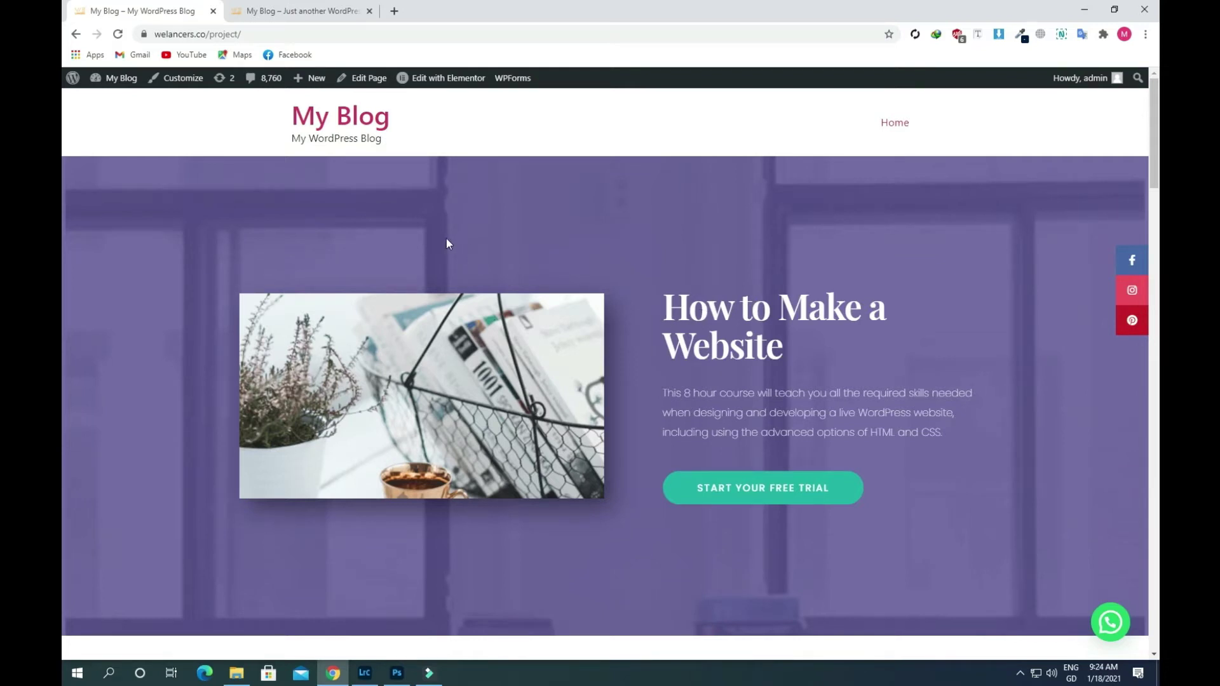
- Switch to the Beyond site and go from its admin Dashboard to the empty Templates > Popups list
click(352, 6)
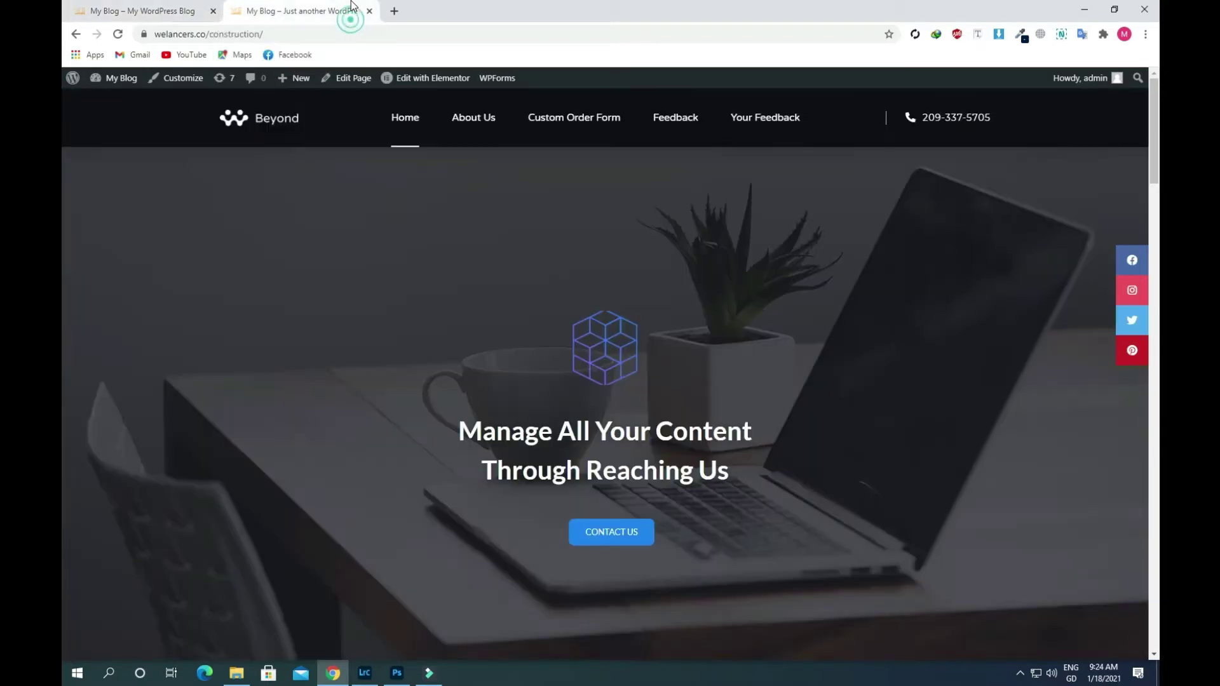
mouse_move(111, 79)
click(104, 102)
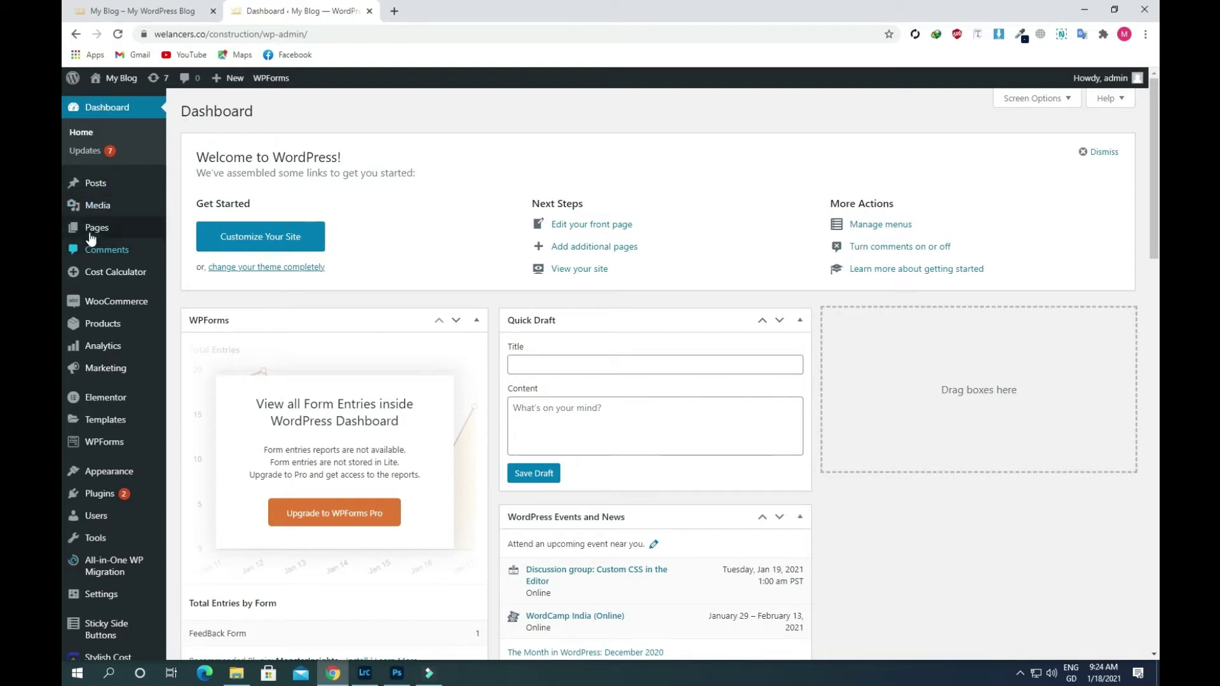
mouse_move(101, 422)
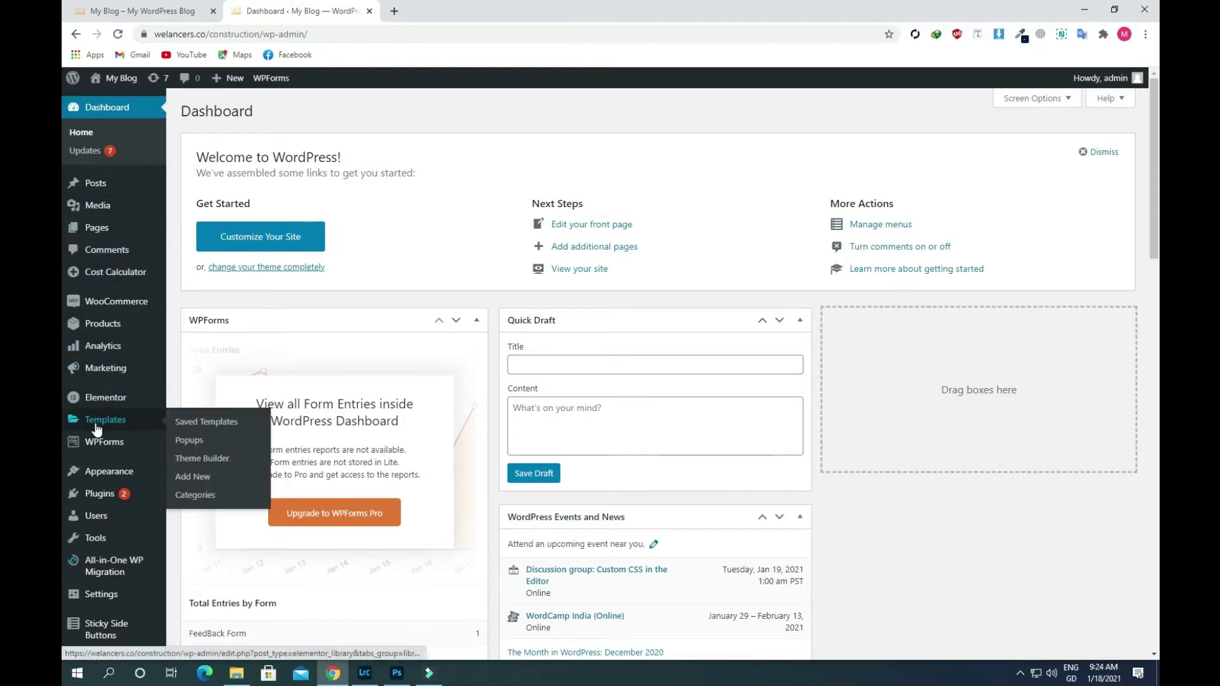
click(183, 441)
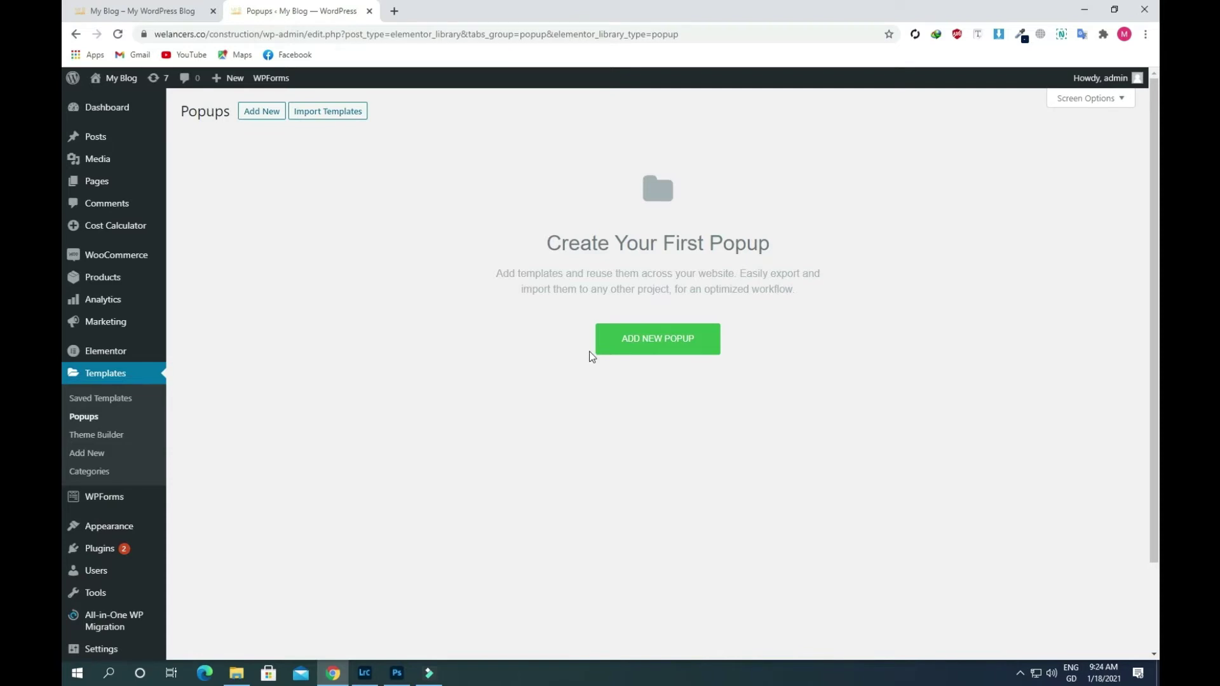
- Create a popup template named 'New' and open it in the Elementor editor
click(642, 355)
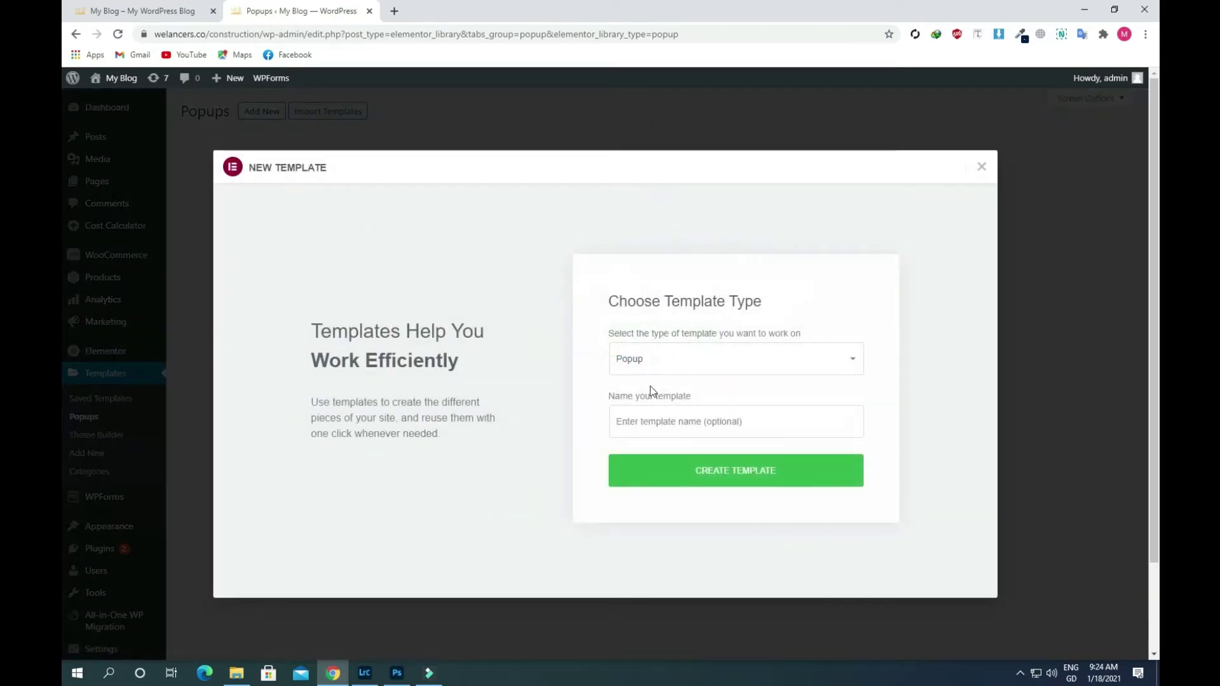
click(658, 424)
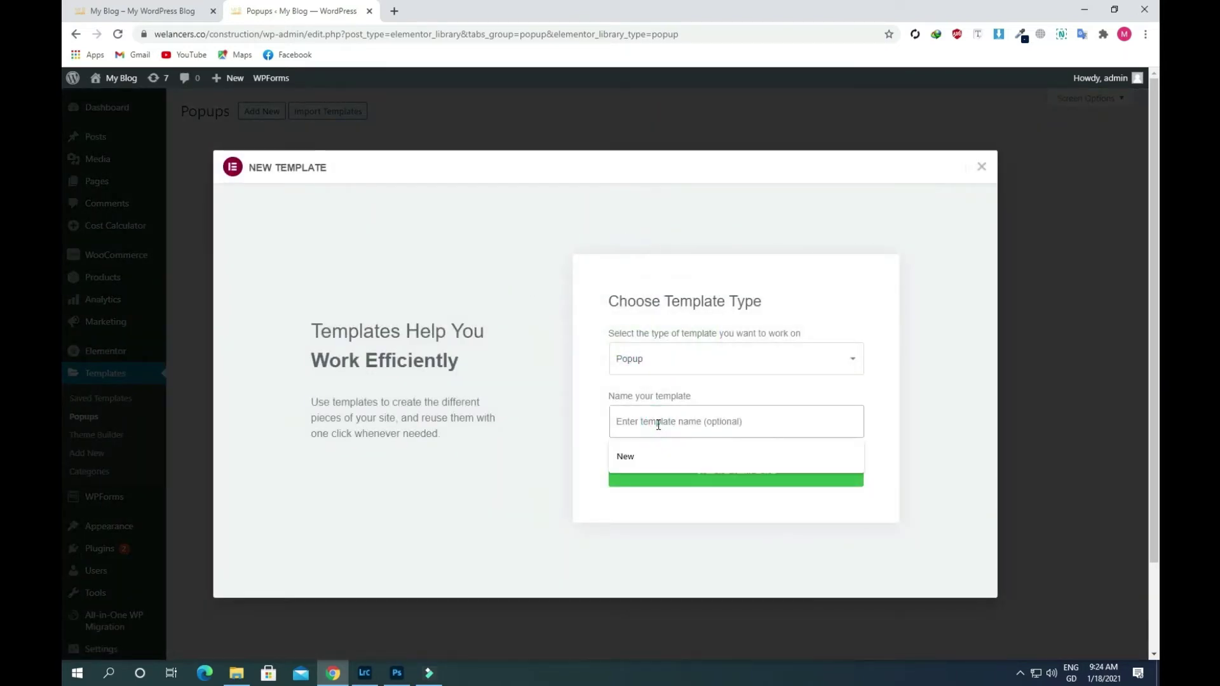
click(658, 453)
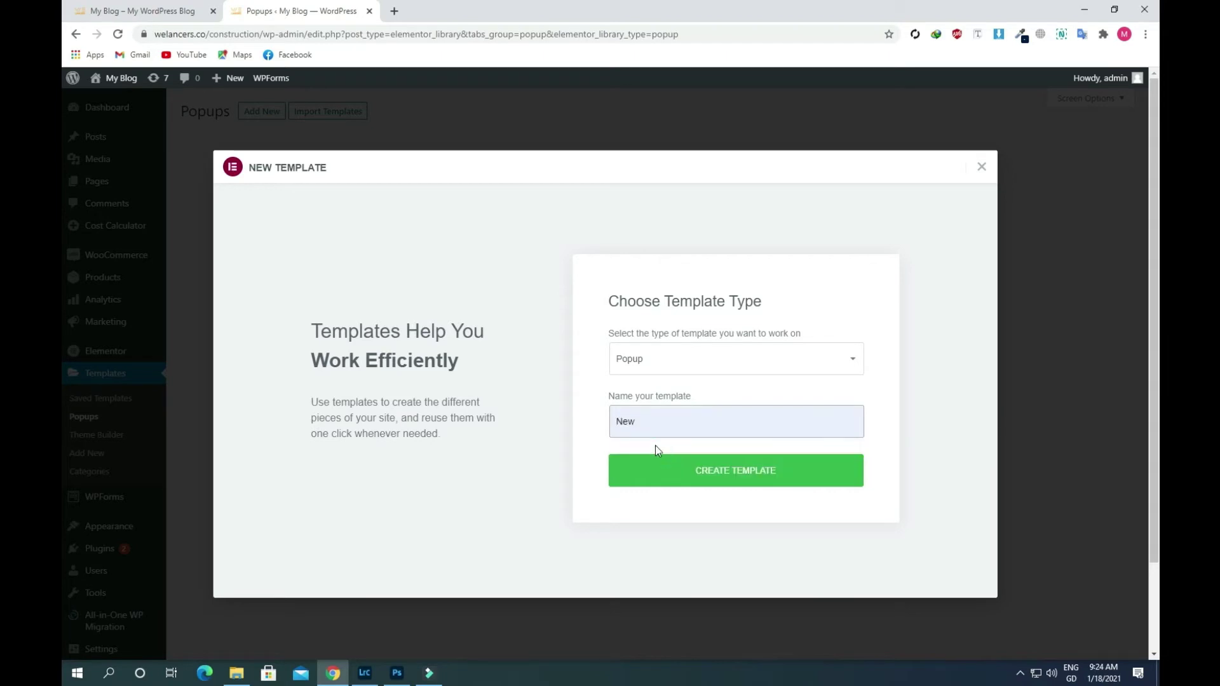
click(712, 488)
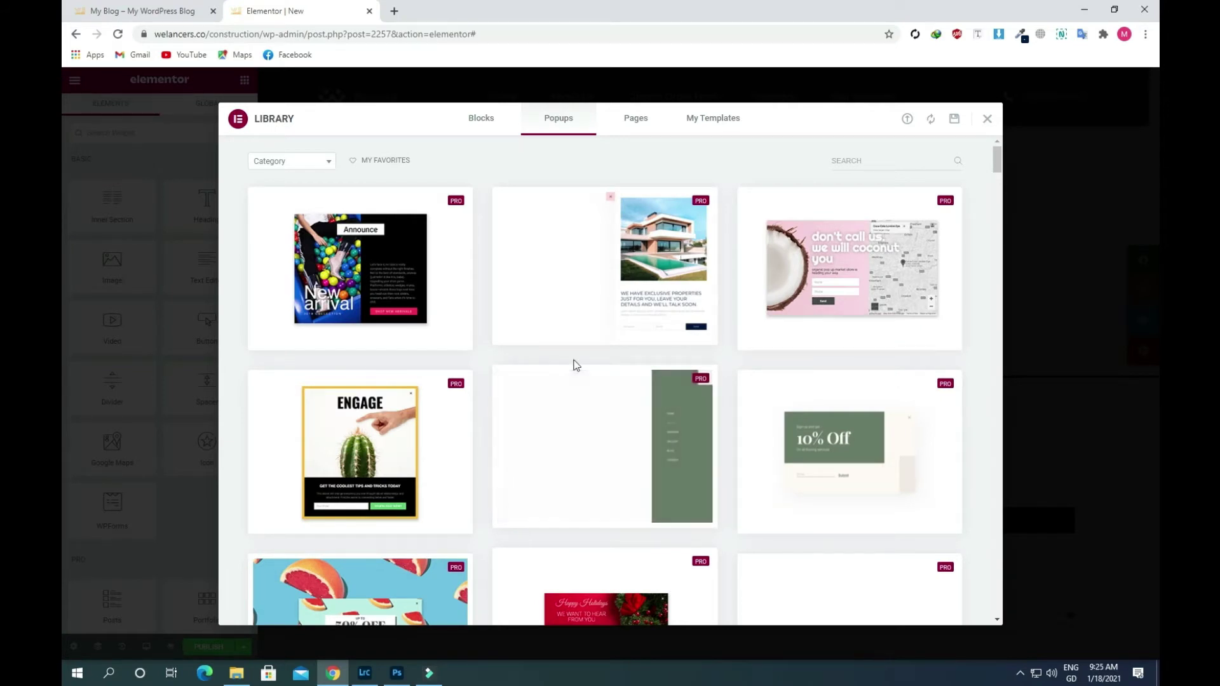
- Insert the 'Subscribe To Our Weekly Newsletter' design from the library's Popups tab
scroll(572, 362, down, 3)
scroll(567, 401, down, 3)
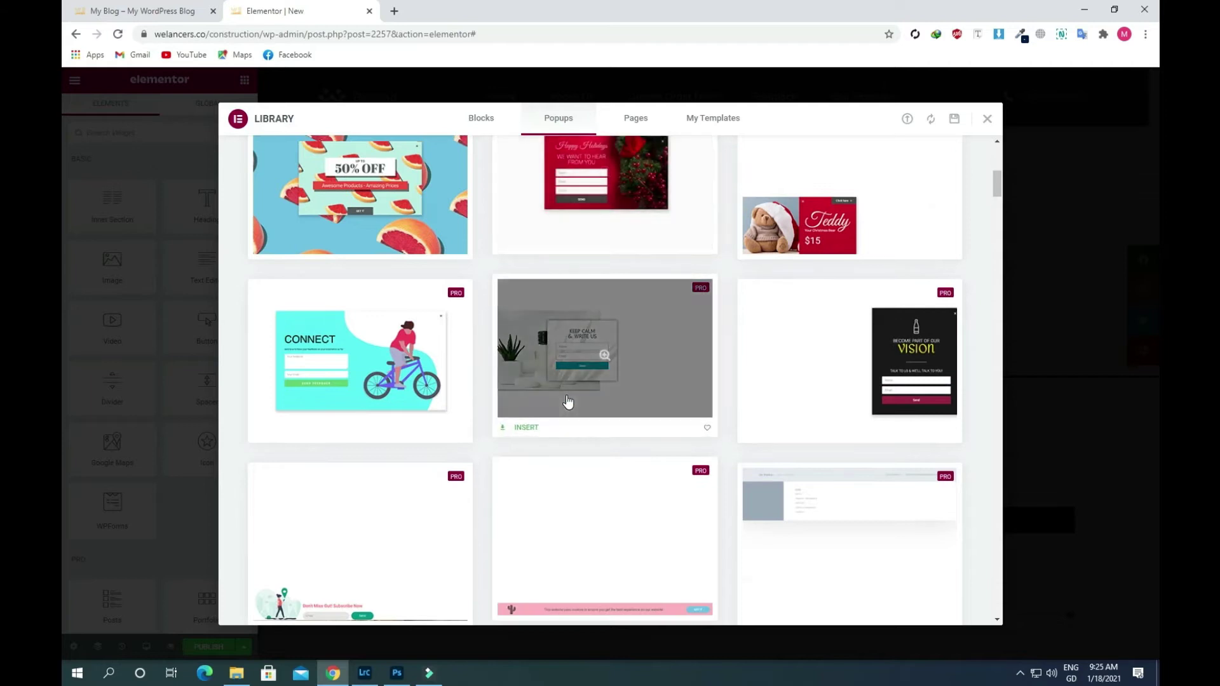
scroll(567, 400, down, 3)
scroll(567, 400, down, 8)
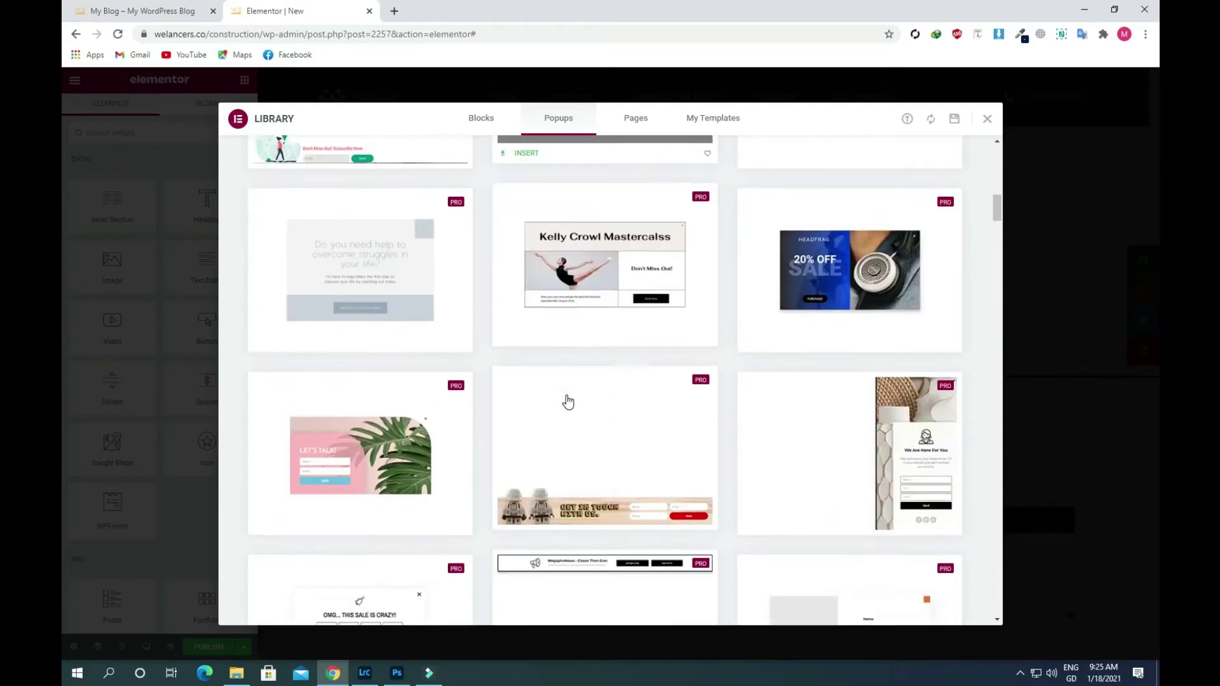
scroll(567, 401, down, 8)
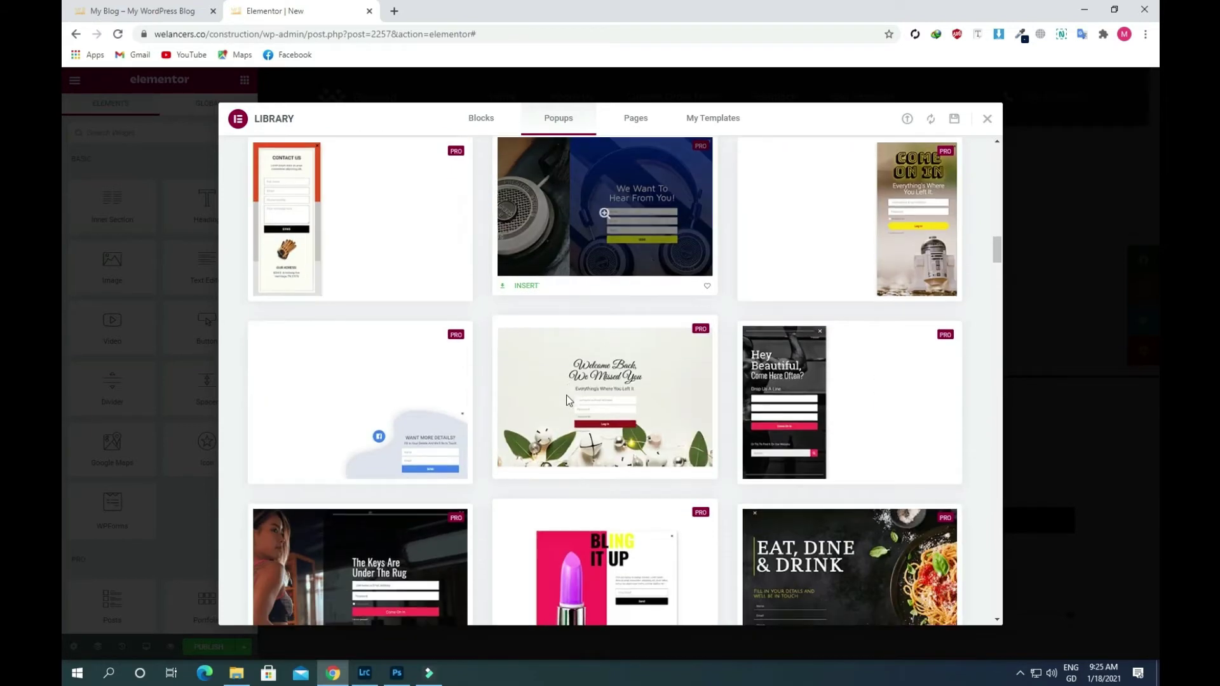
scroll(567, 400, down, 4)
scroll(567, 400, down, 5)
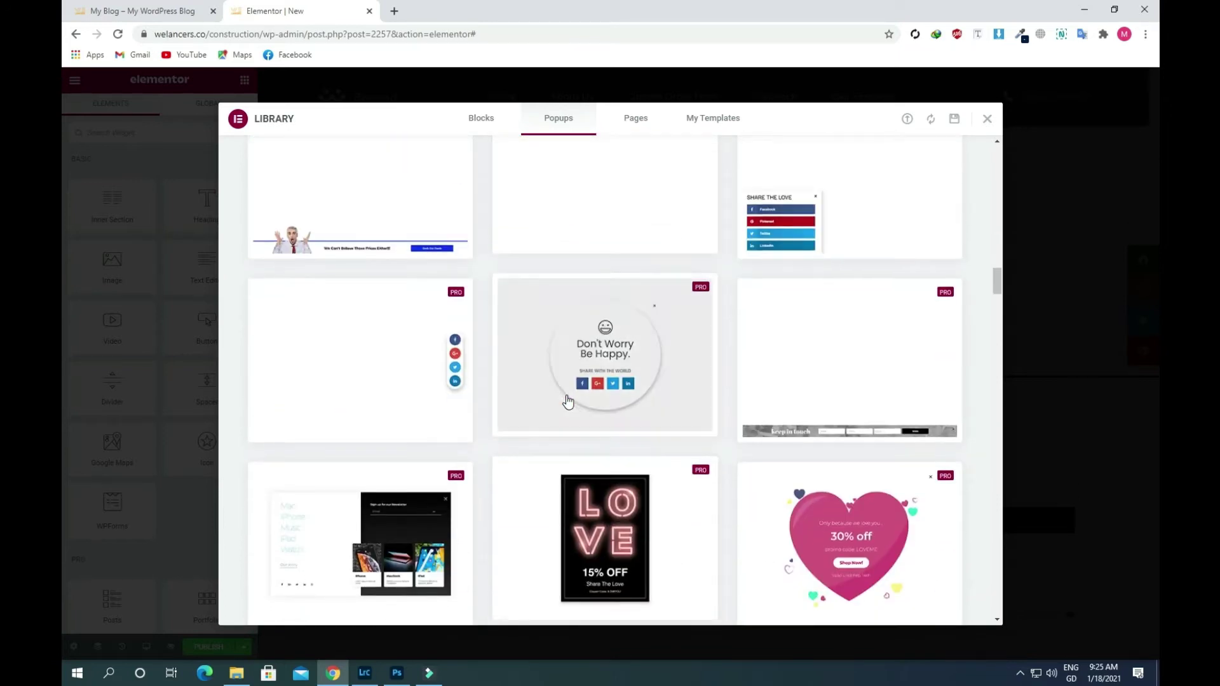
scroll(567, 401, down, 10)
scroll(567, 400, down, 5)
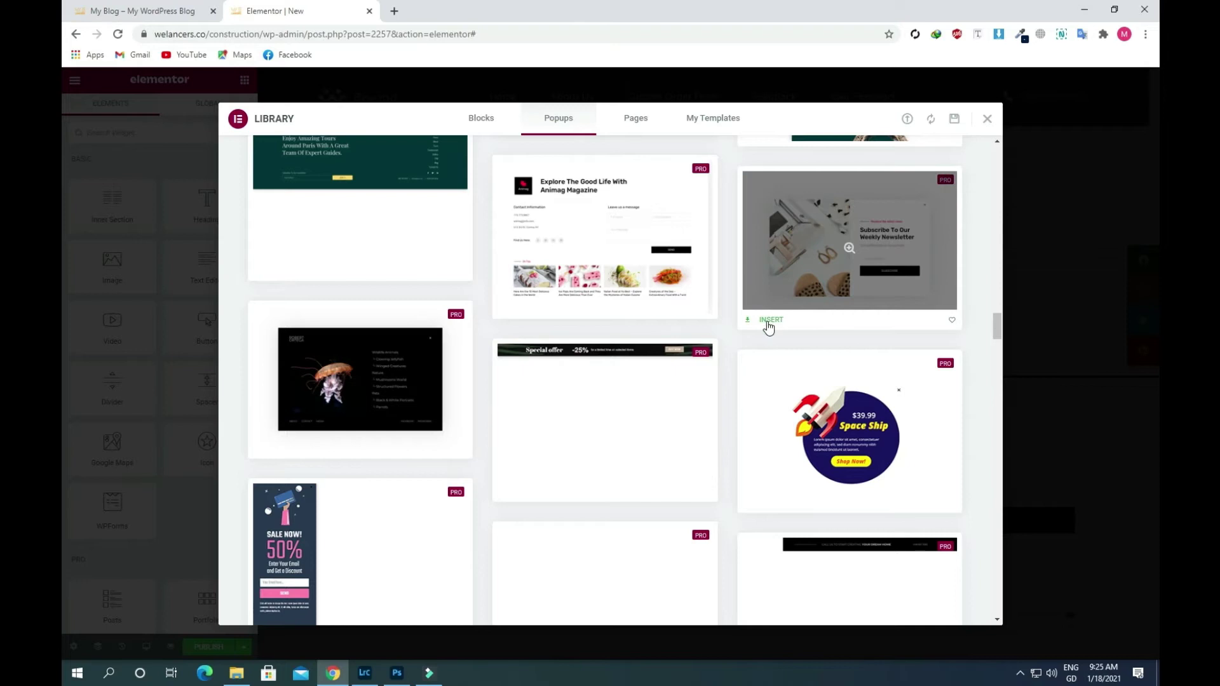
click(768, 325)
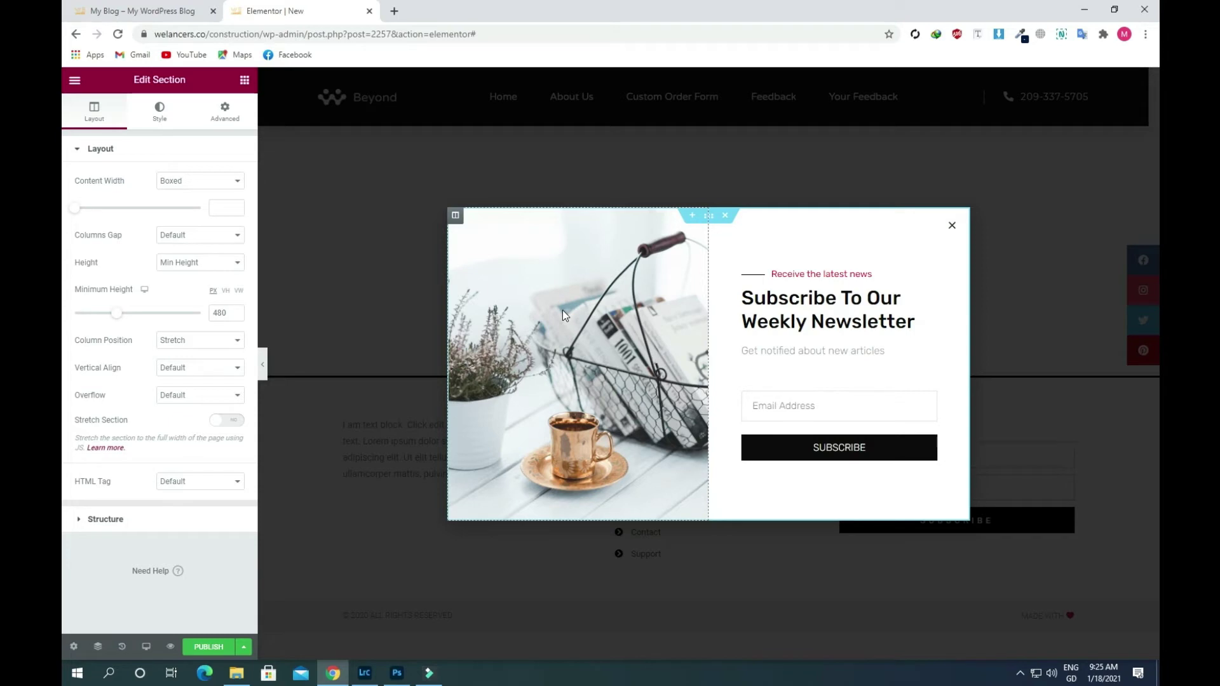
- Set the image column's Style background to the laptop-on-wooden-desk picture
click(455, 216)
click(160, 111)
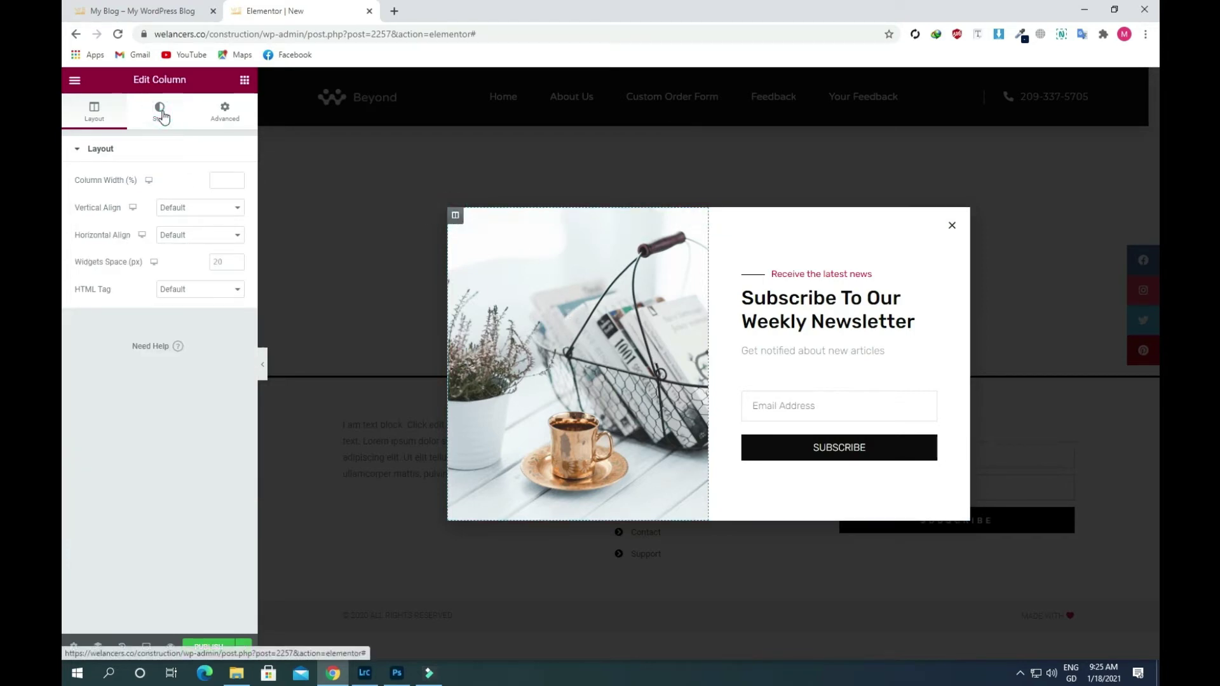
click(172, 283)
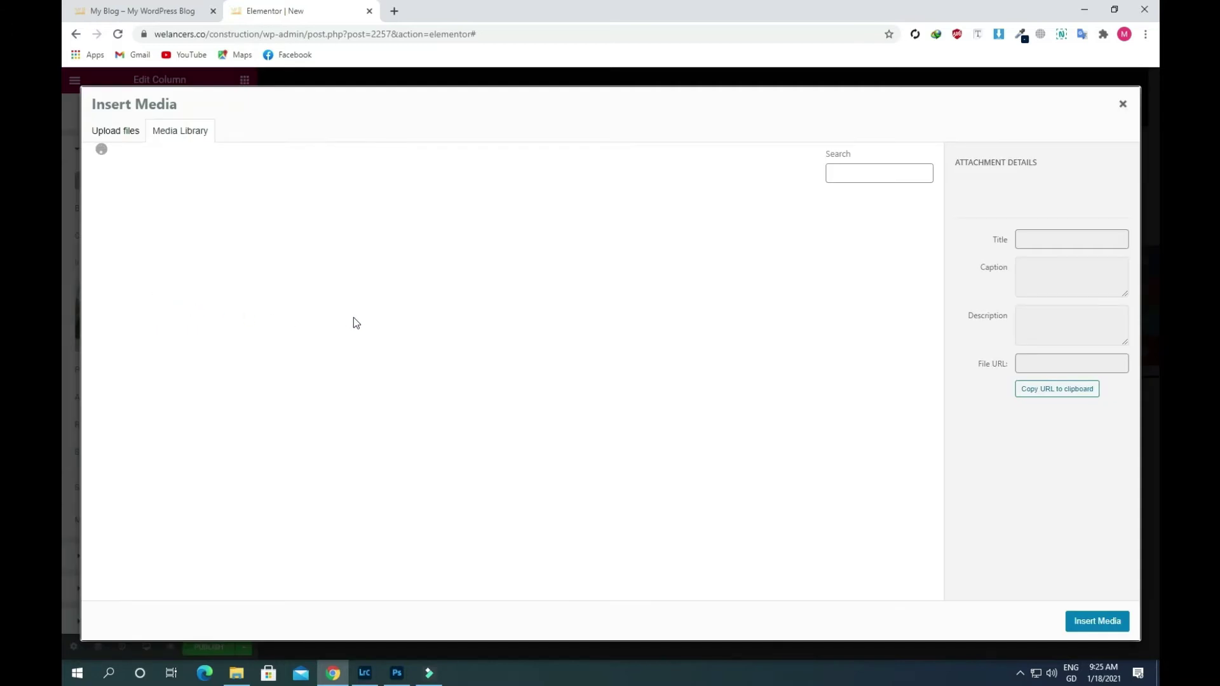
key(Escape)
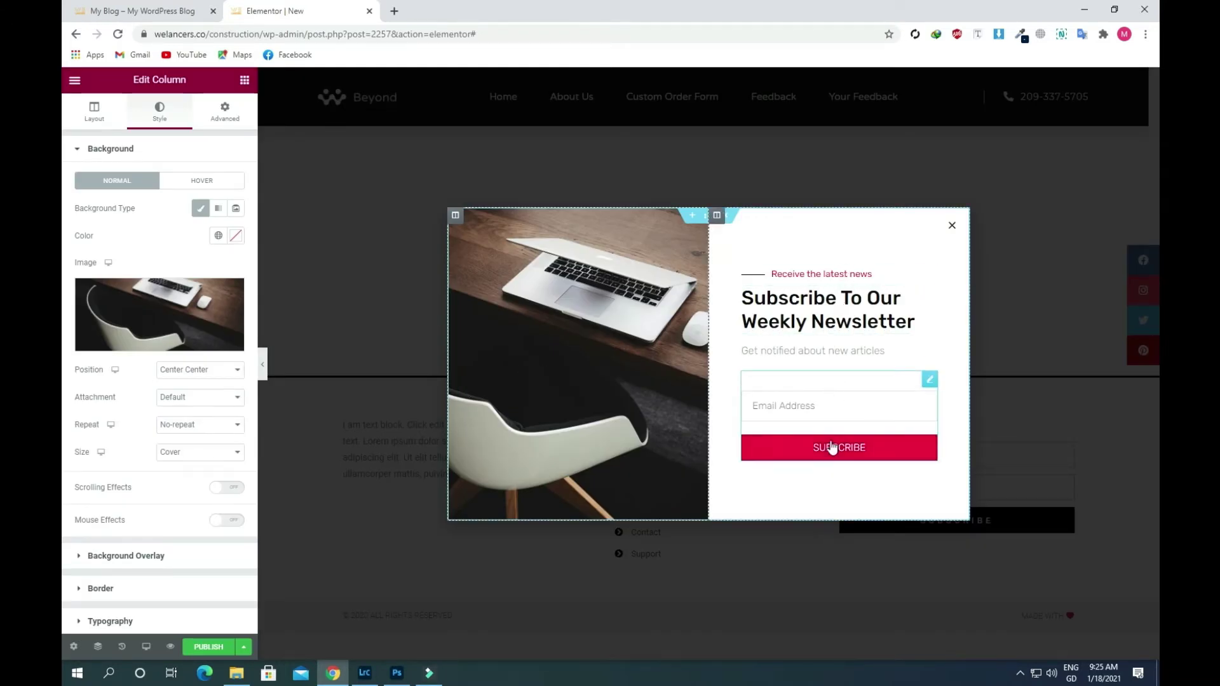
- Add Email and Popup to the newsletter form's Actions After Submit
click(930, 382)
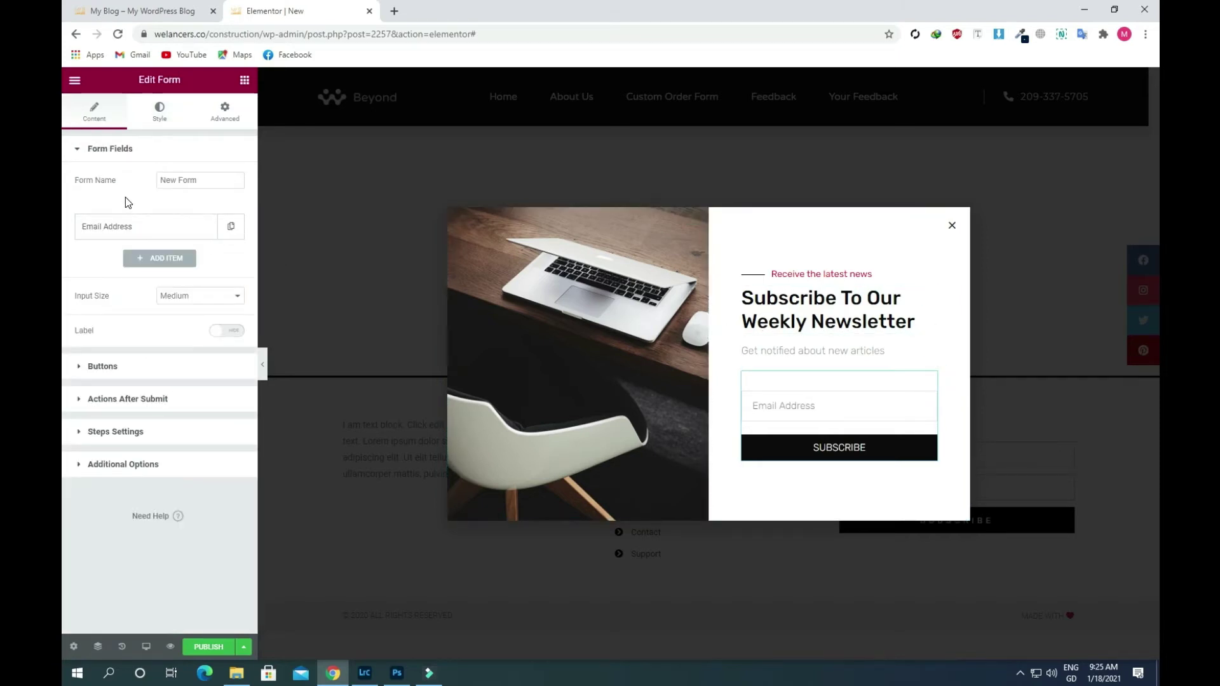
click(130, 400)
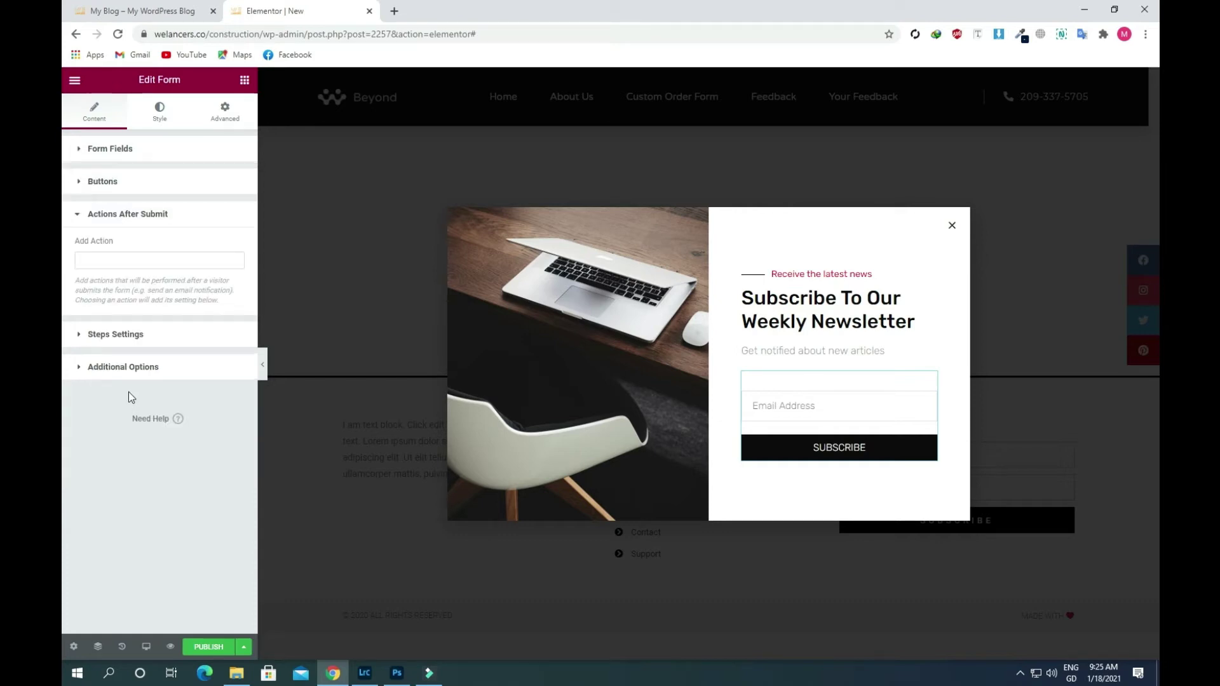
click(129, 259)
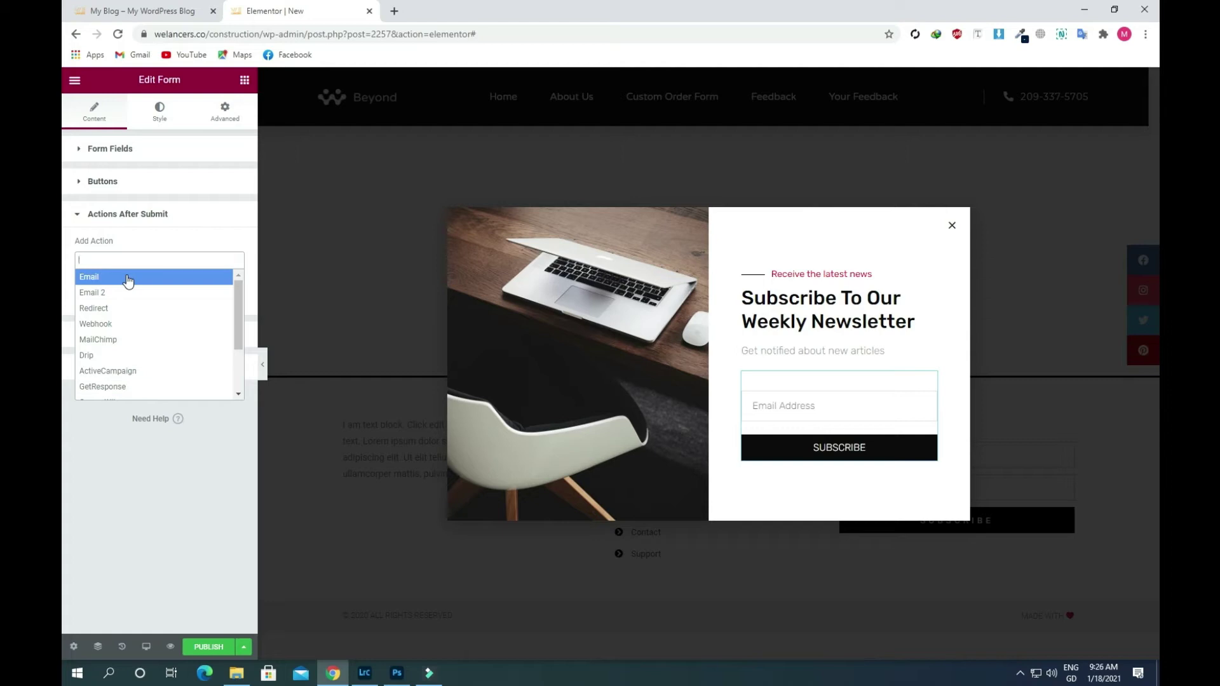
click(128, 281)
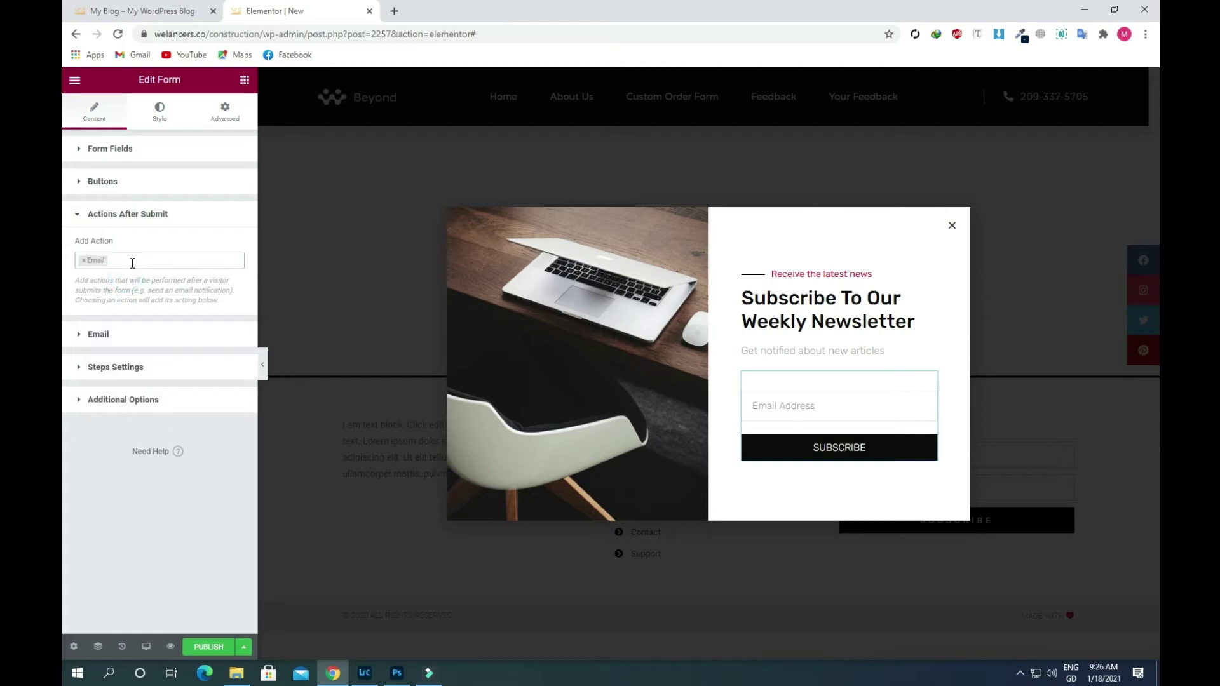
click(132, 264)
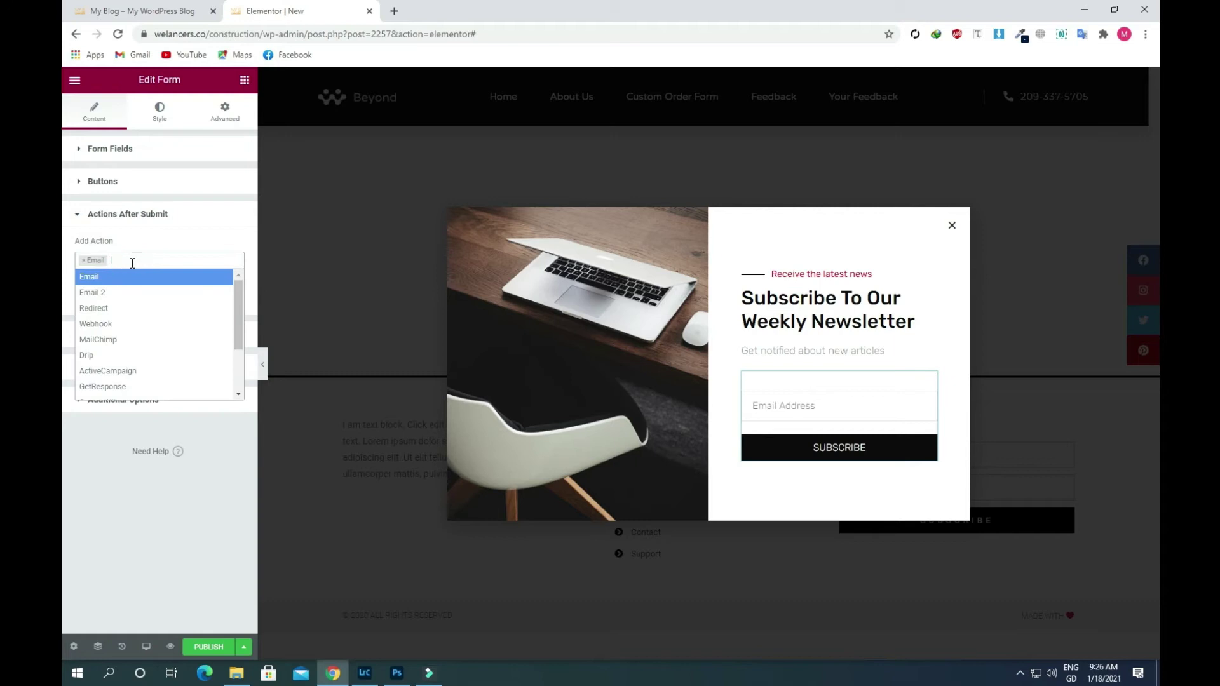
scroll(130, 315, down, 2)
scroll(127, 314, down, 2)
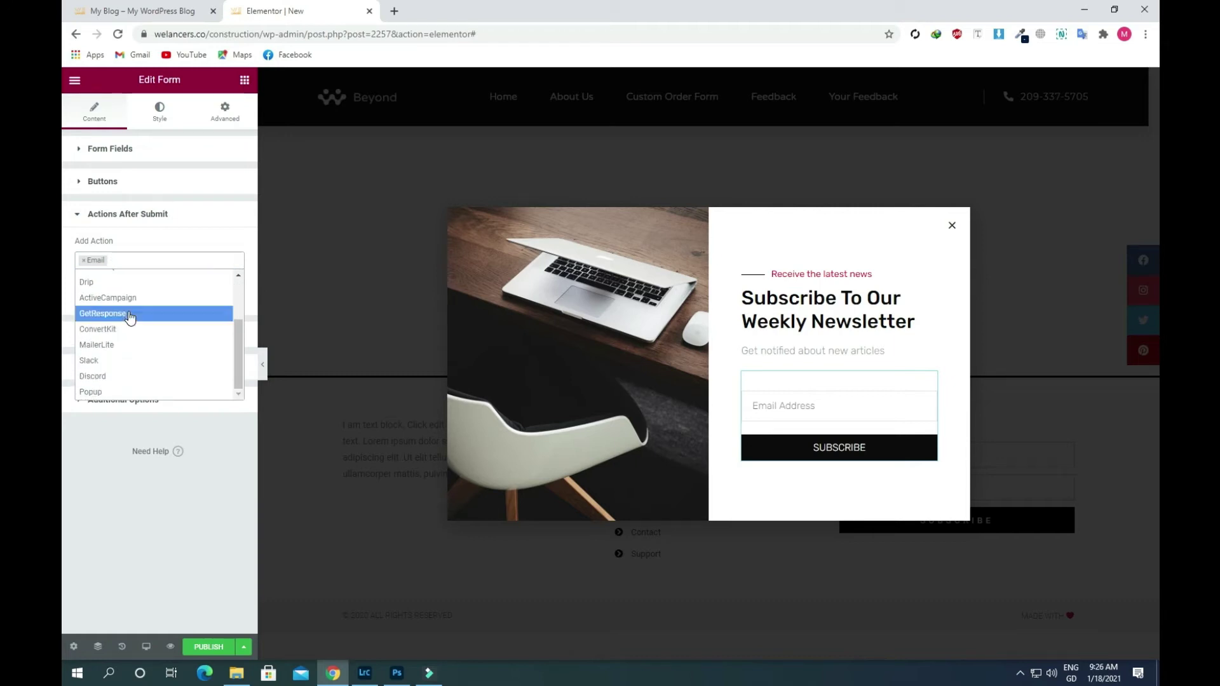
click(127, 392)
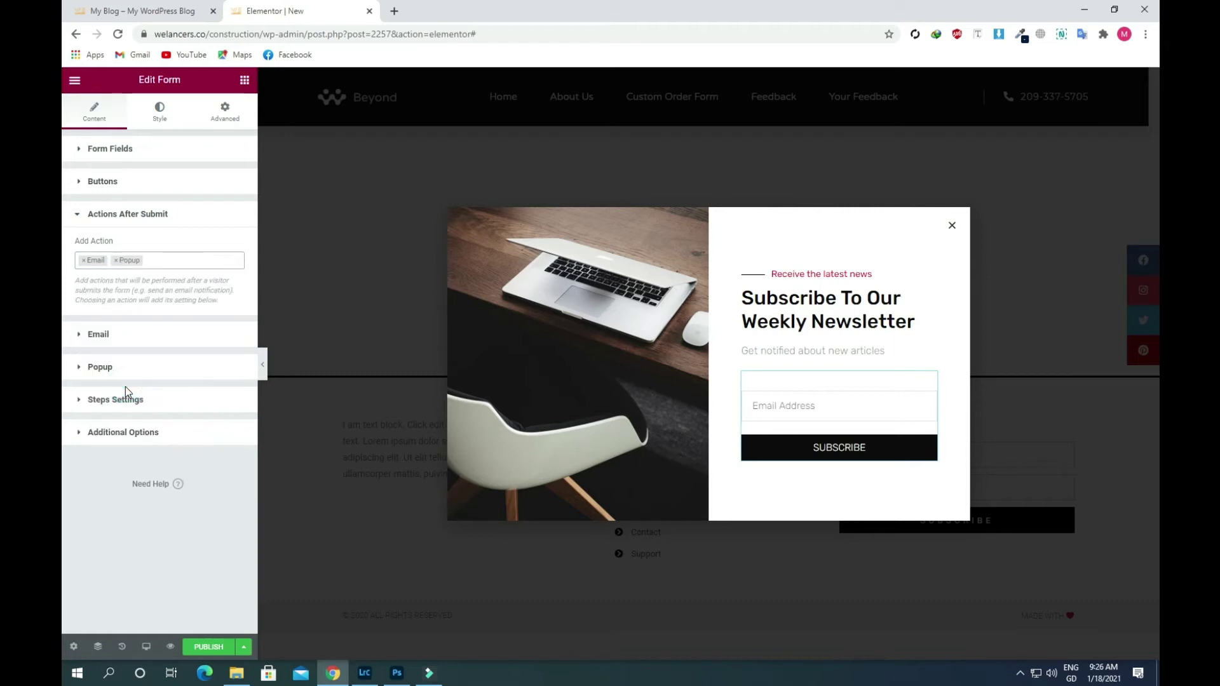
- Set the Popup action to Close Popup with Don't Show Again enabled, then publish
click(149, 215)
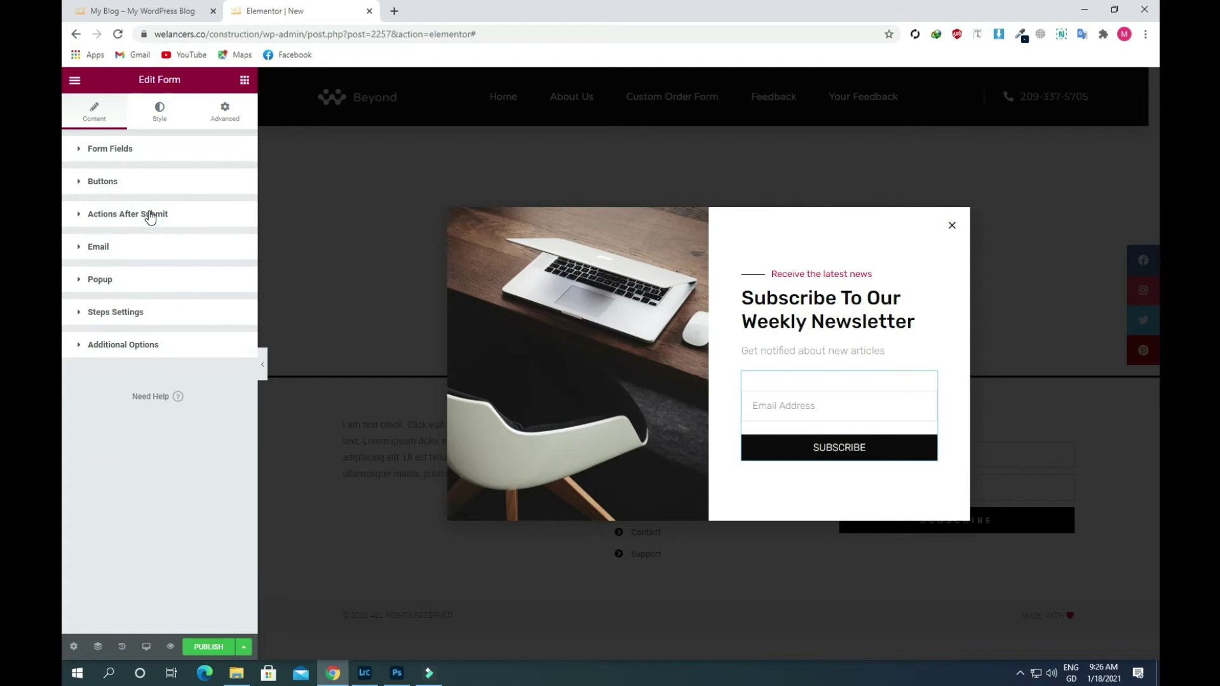
click(139, 286)
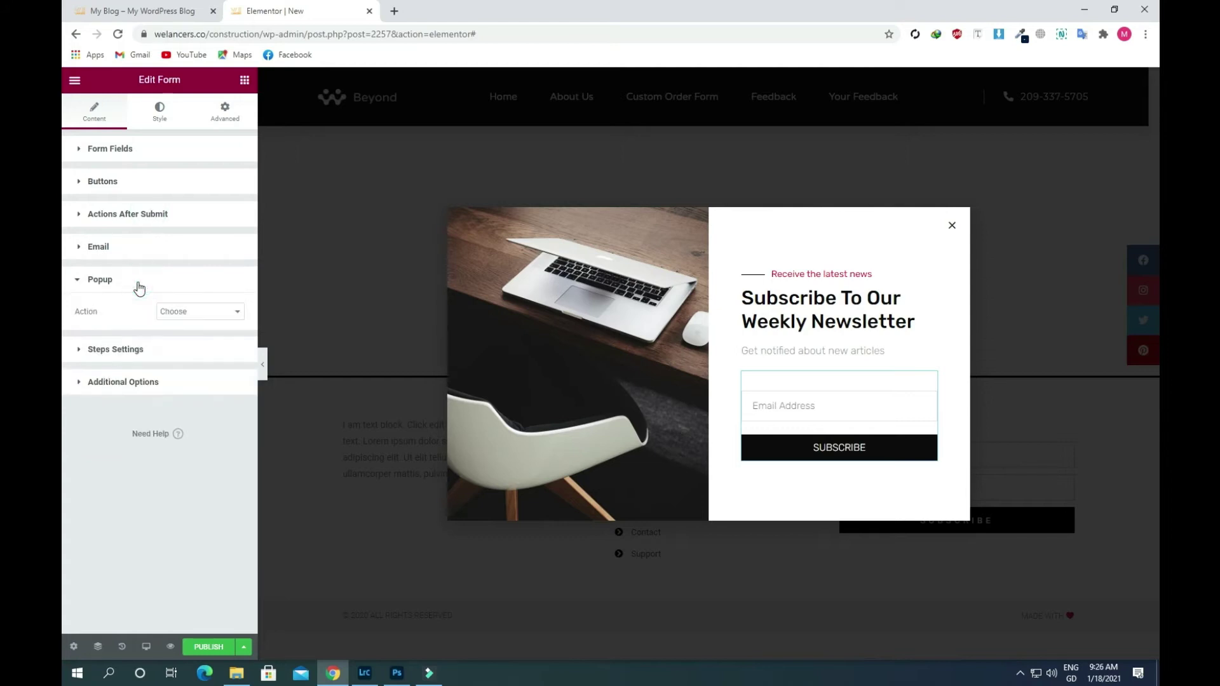
click(177, 316)
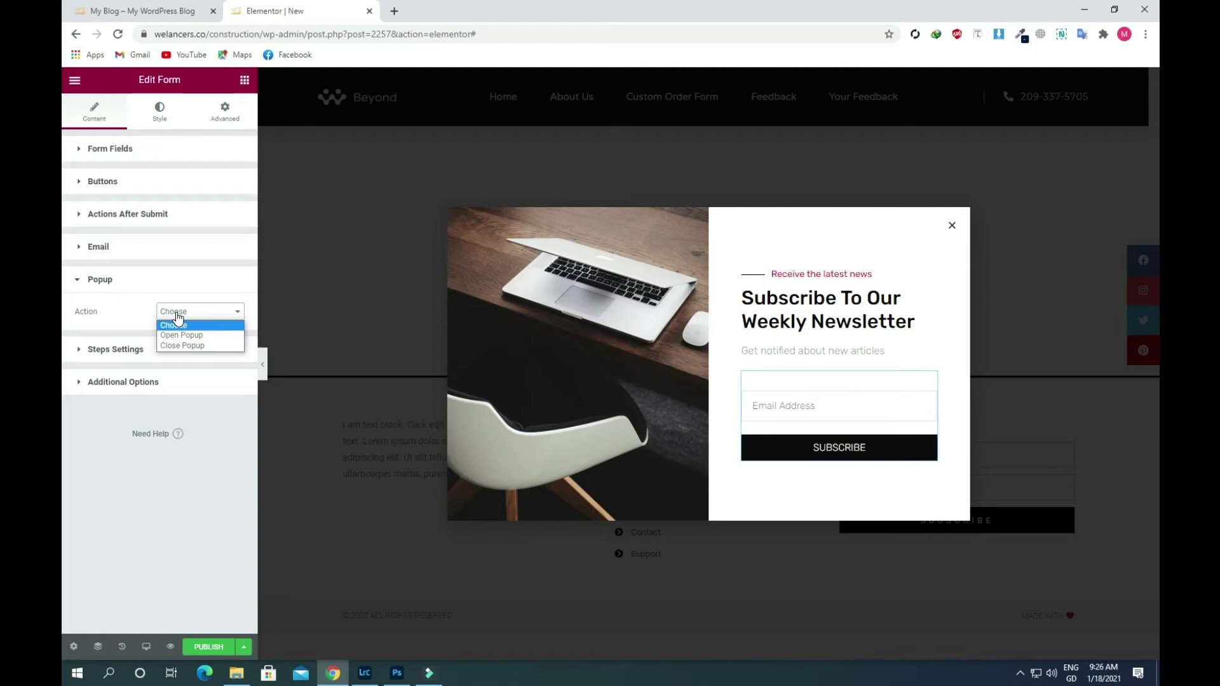
click(172, 346)
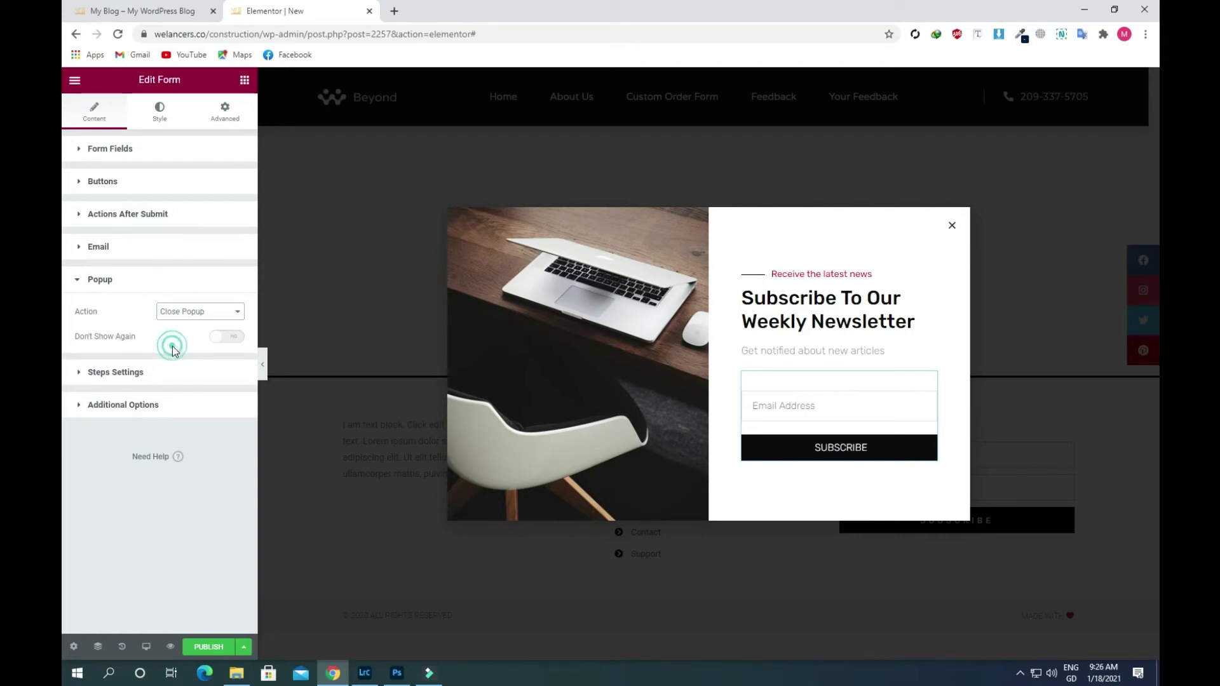
click(229, 338)
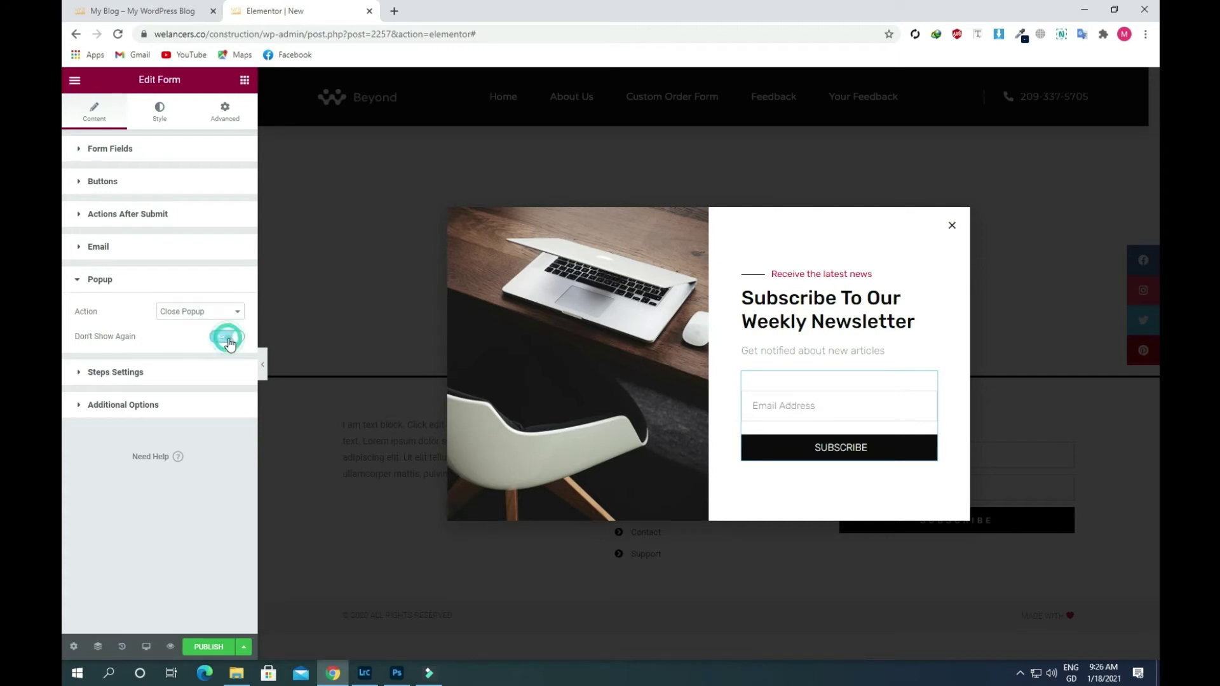
click(209, 646)
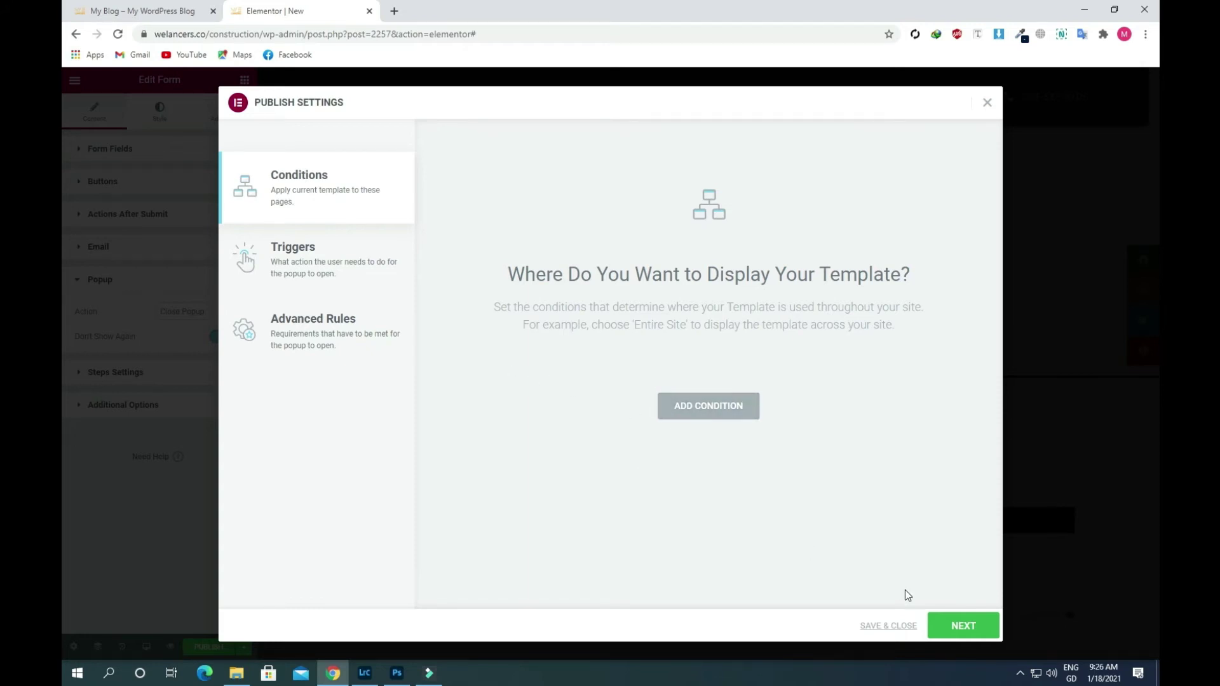
- Pass through Conditions and Triggers and save the Publish Settings so the popup goes live
click(953, 638)
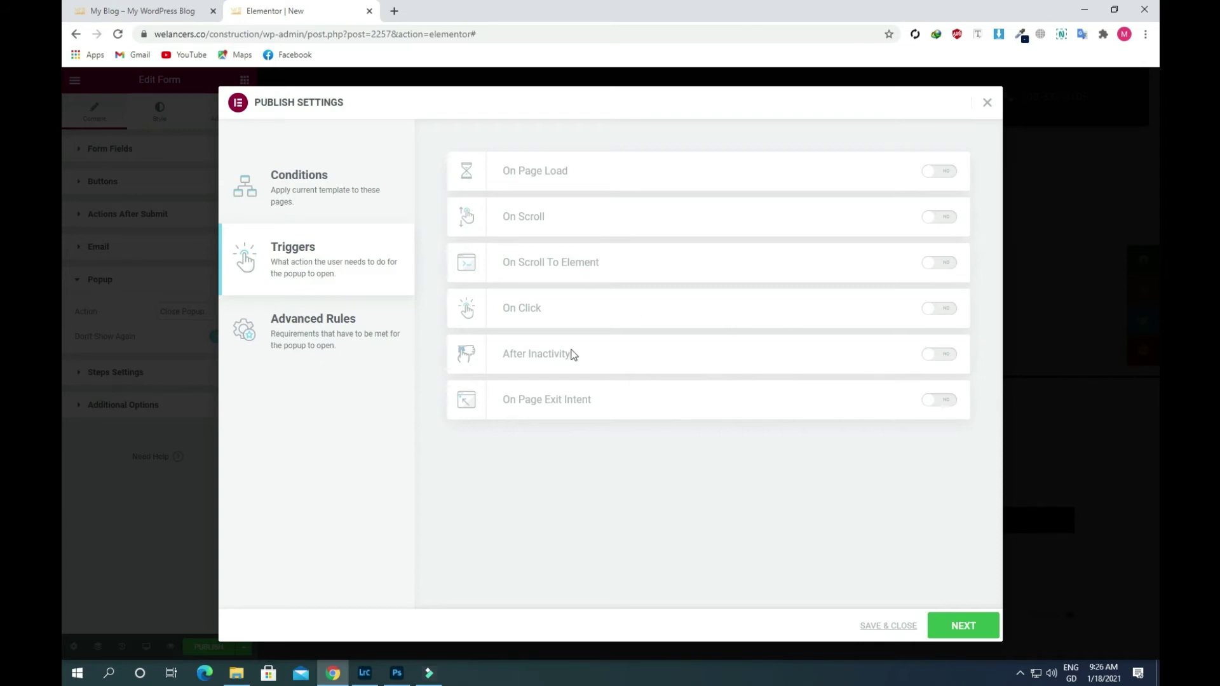
click(963, 627)
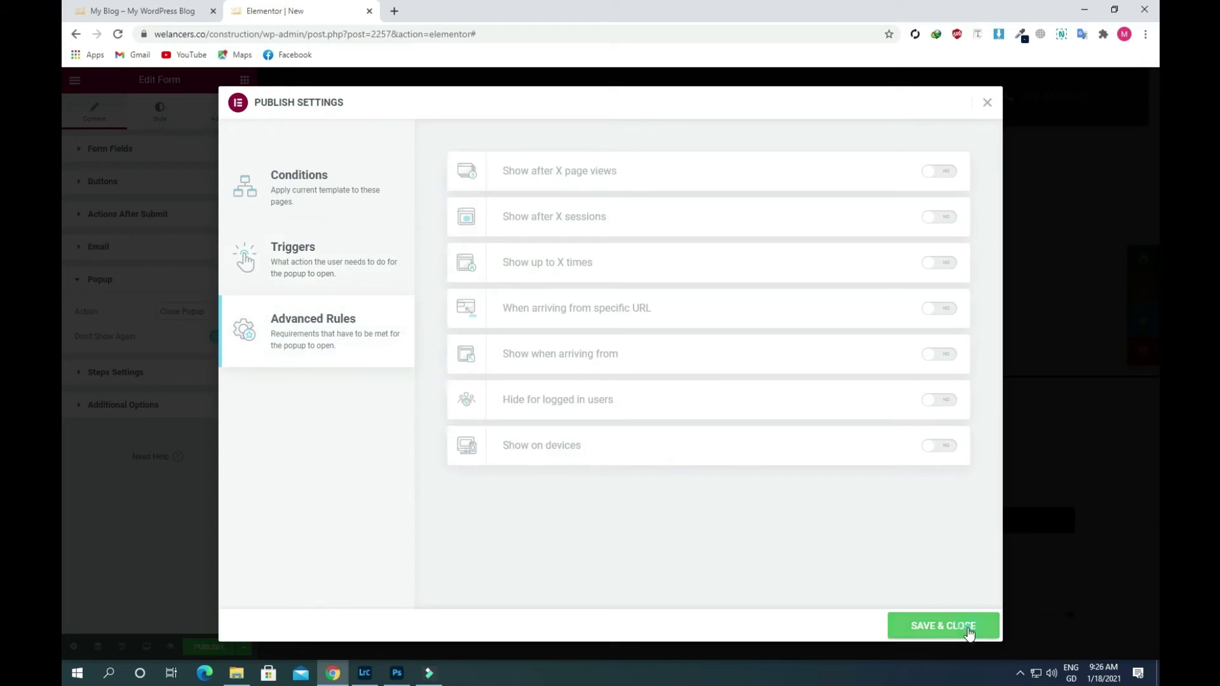
click(968, 630)
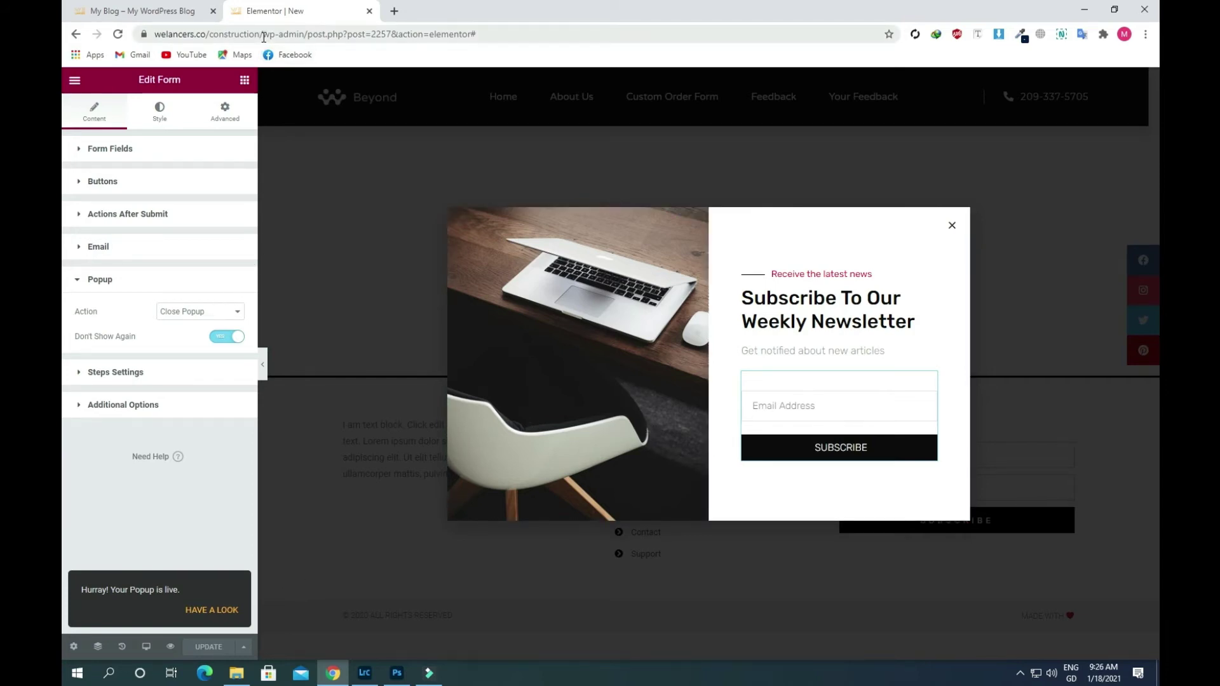
drag(264, 36, 642, 68)
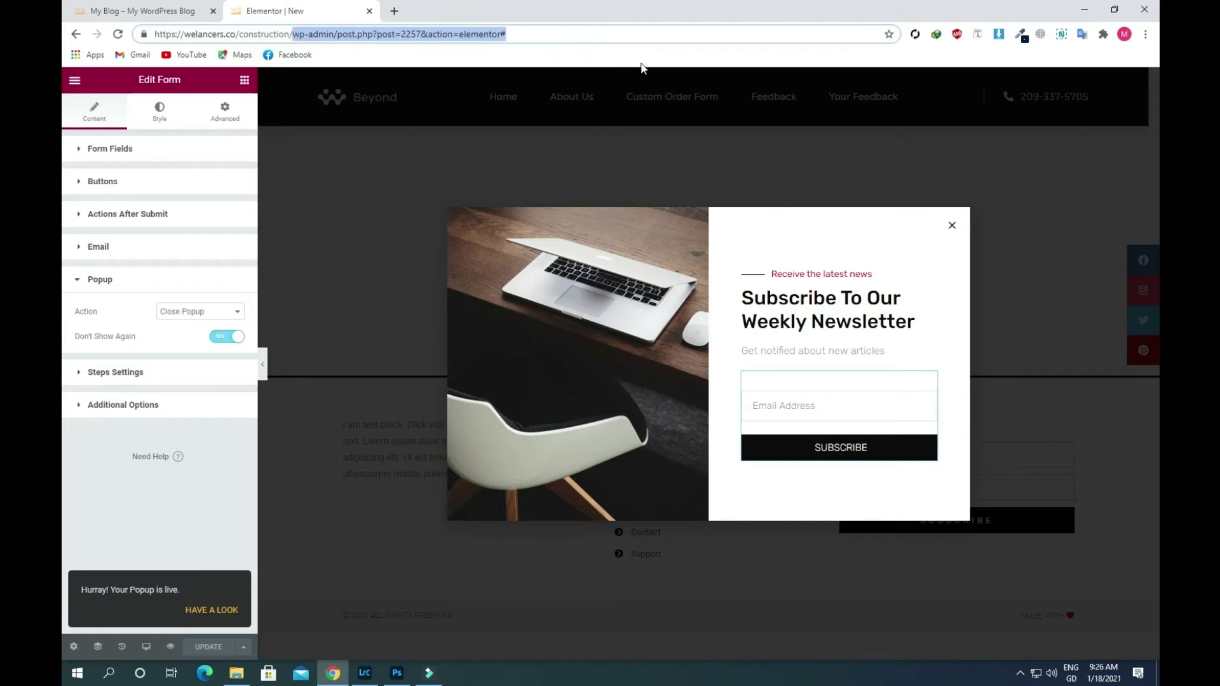
- Load the Beyond homepage by trimming the wp-admin path, then open it with Edit with Elementor
key(BackSpace)
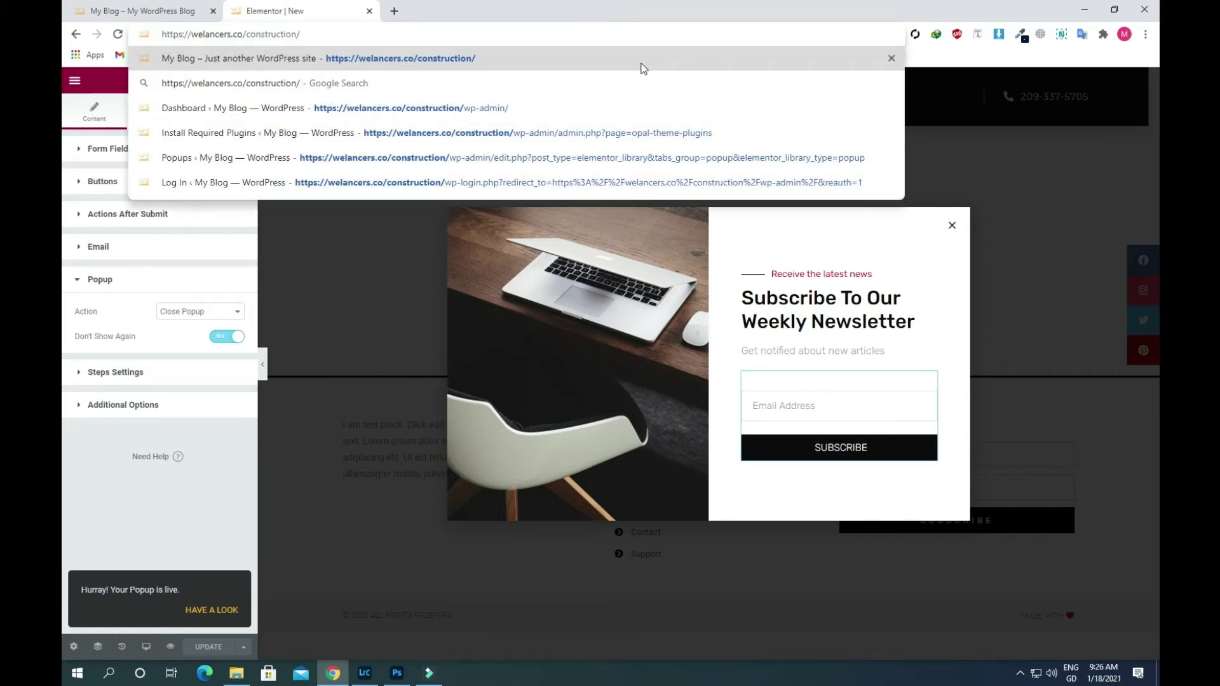
key(Return)
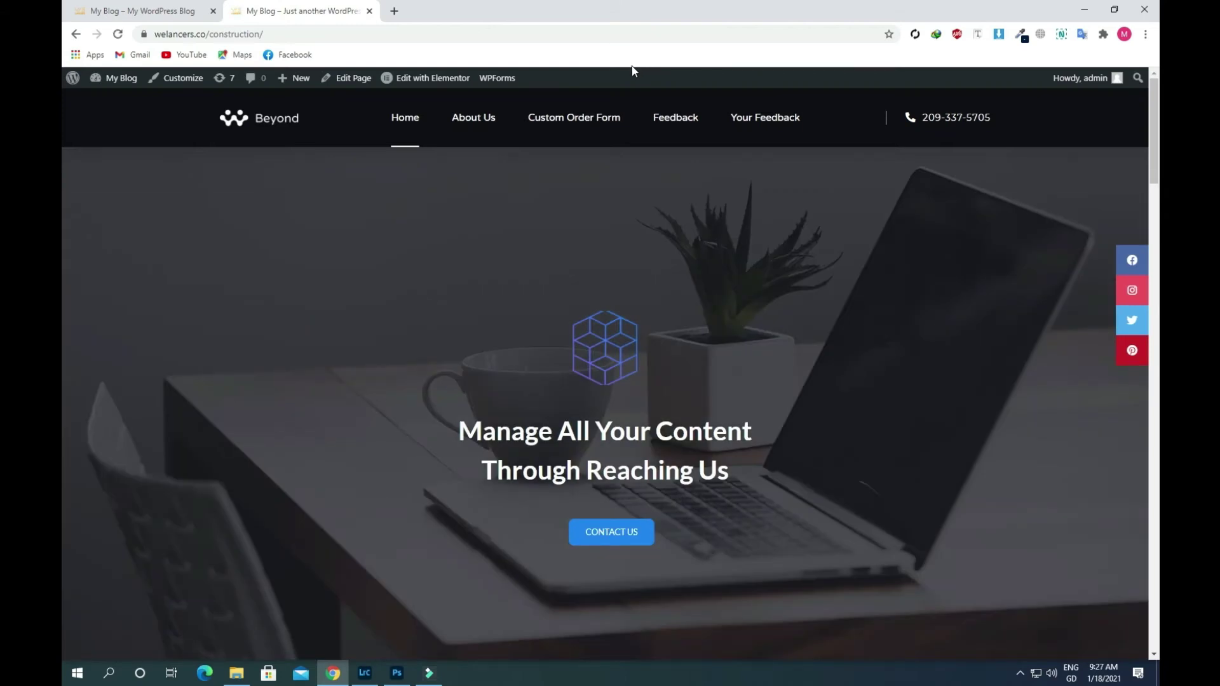
mouse_move(419, 86)
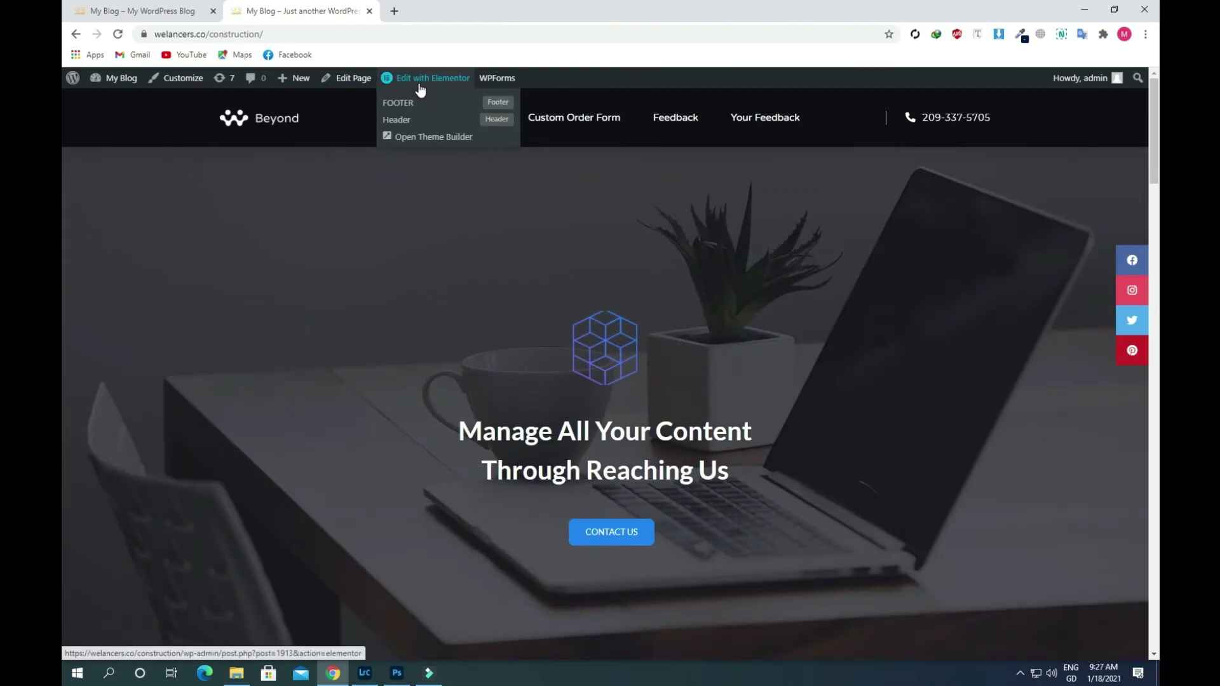
click(420, 89)
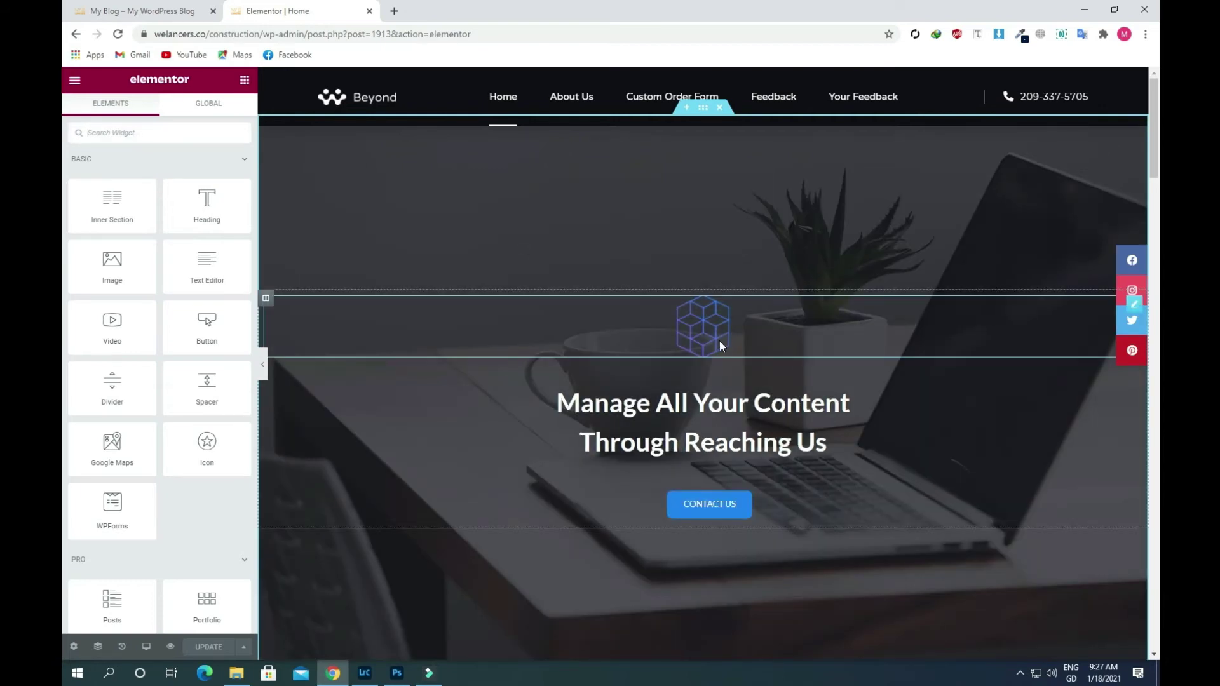
- Set the hero Contact Us button's link to the Popup dynamic tag under Actions
scroll(724, 406, down, 1)
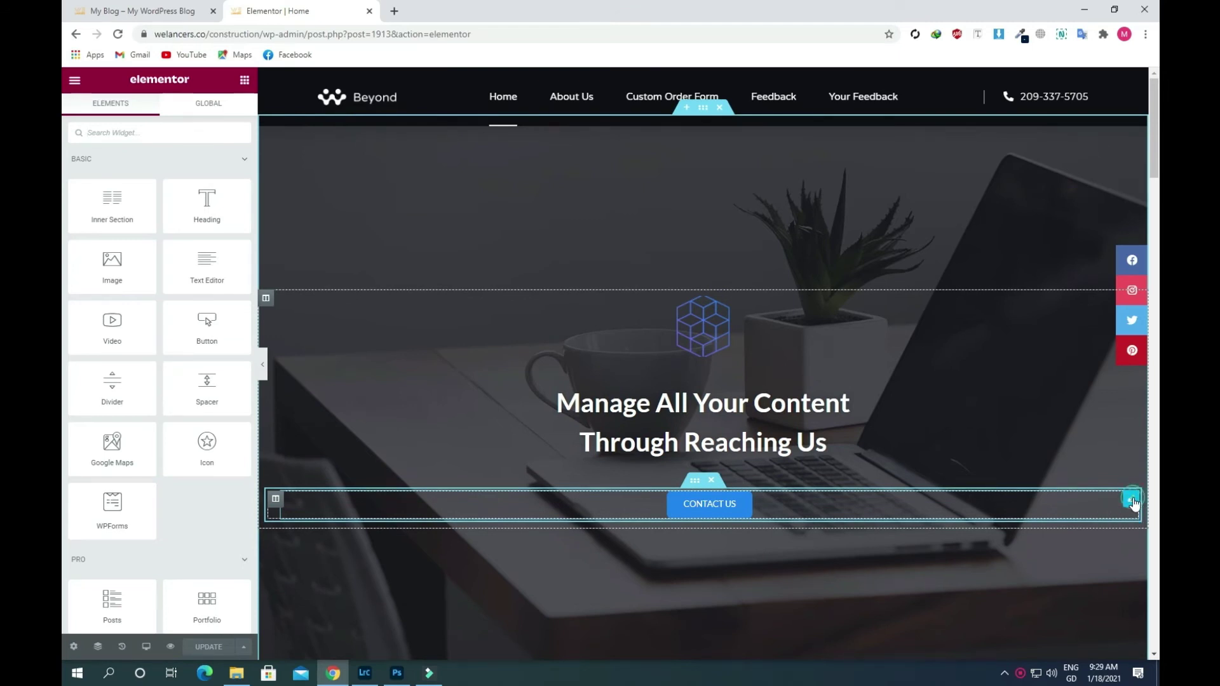
click(1133, 500)
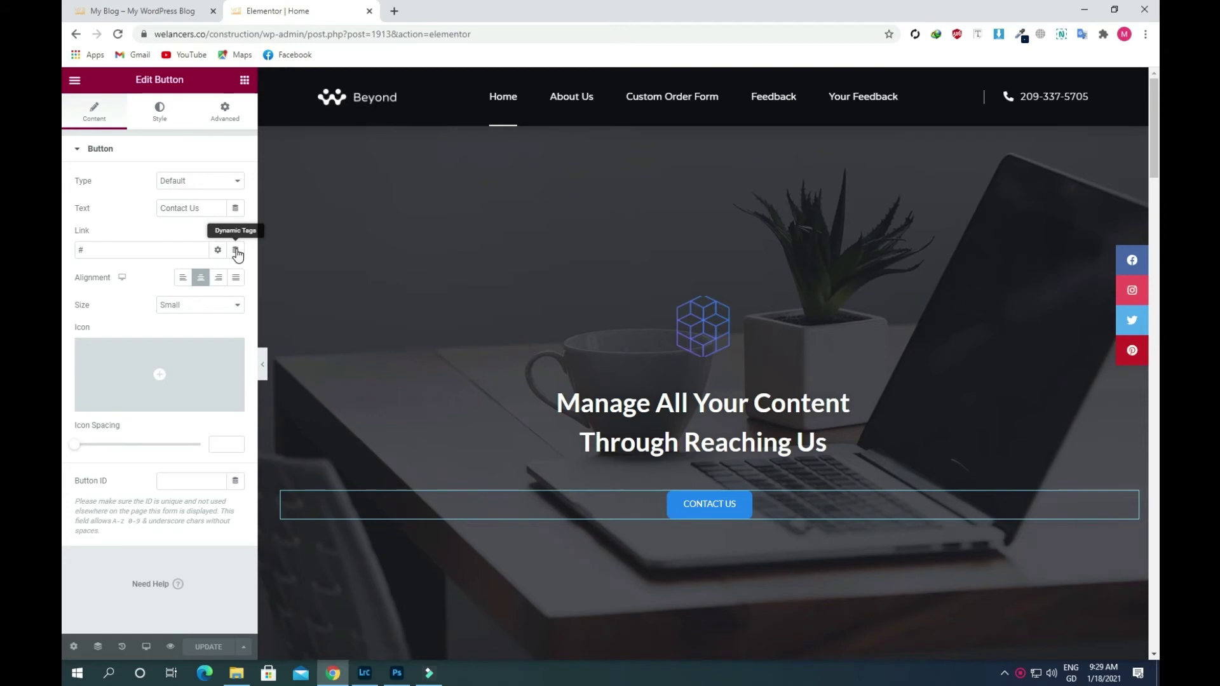
click(236, 252)
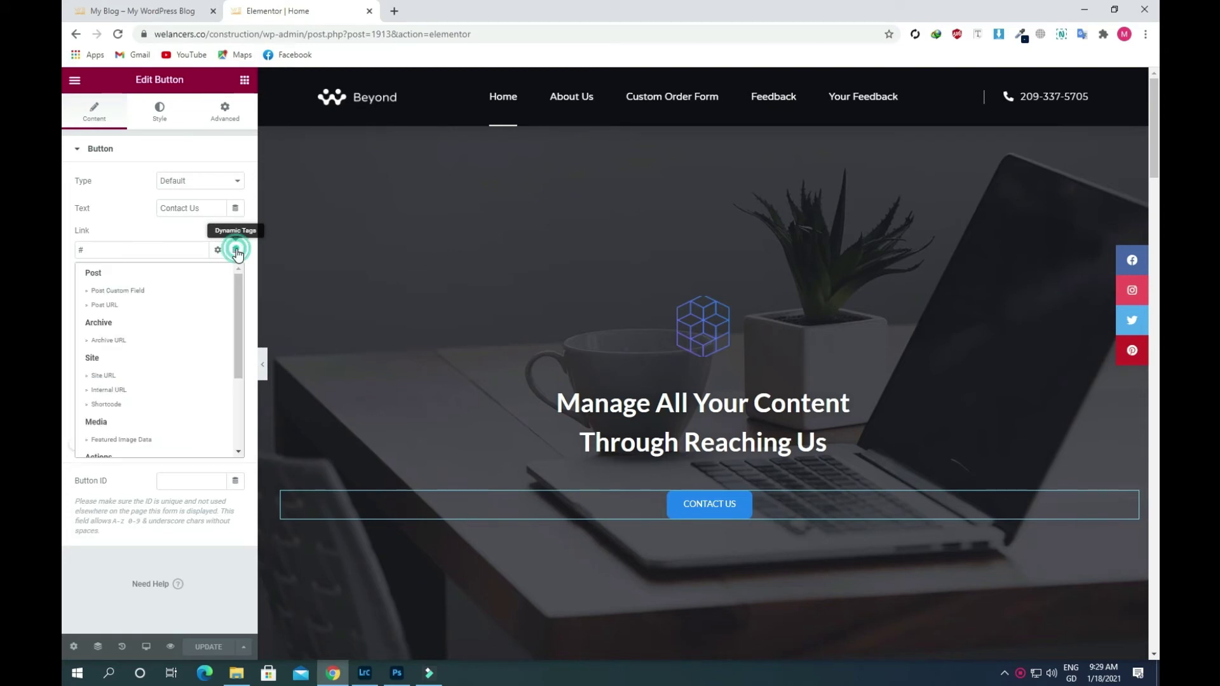
scroll(150, 322, down, 2)
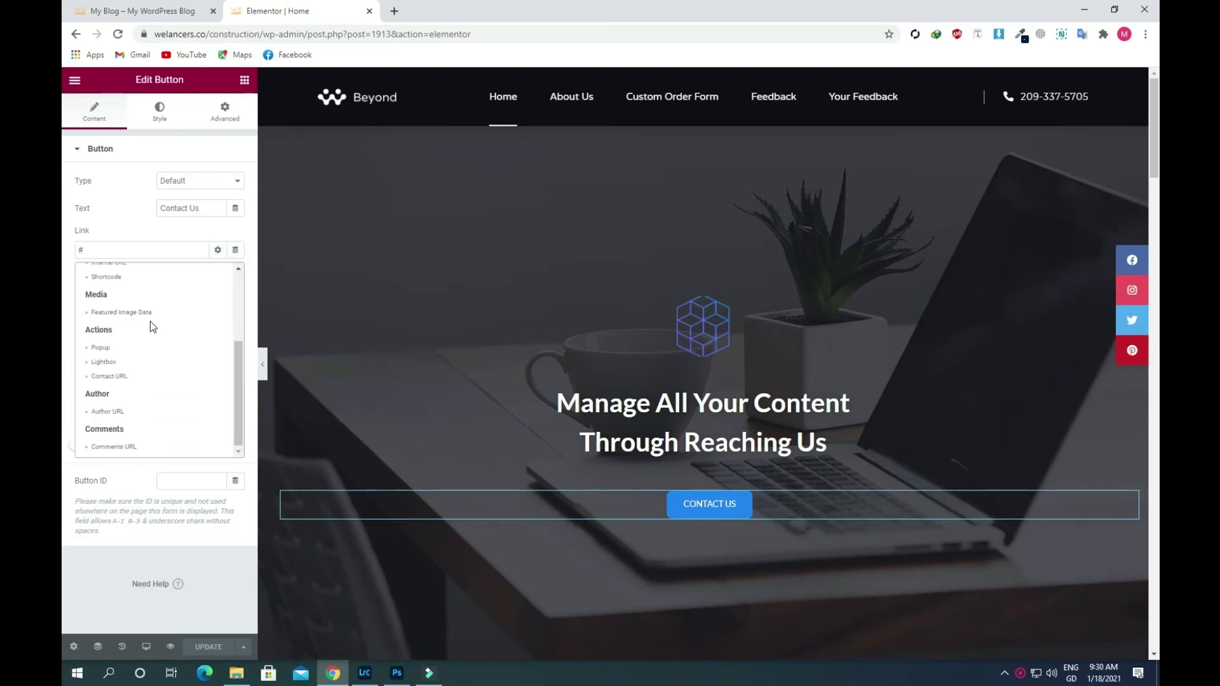
click(102, 348)
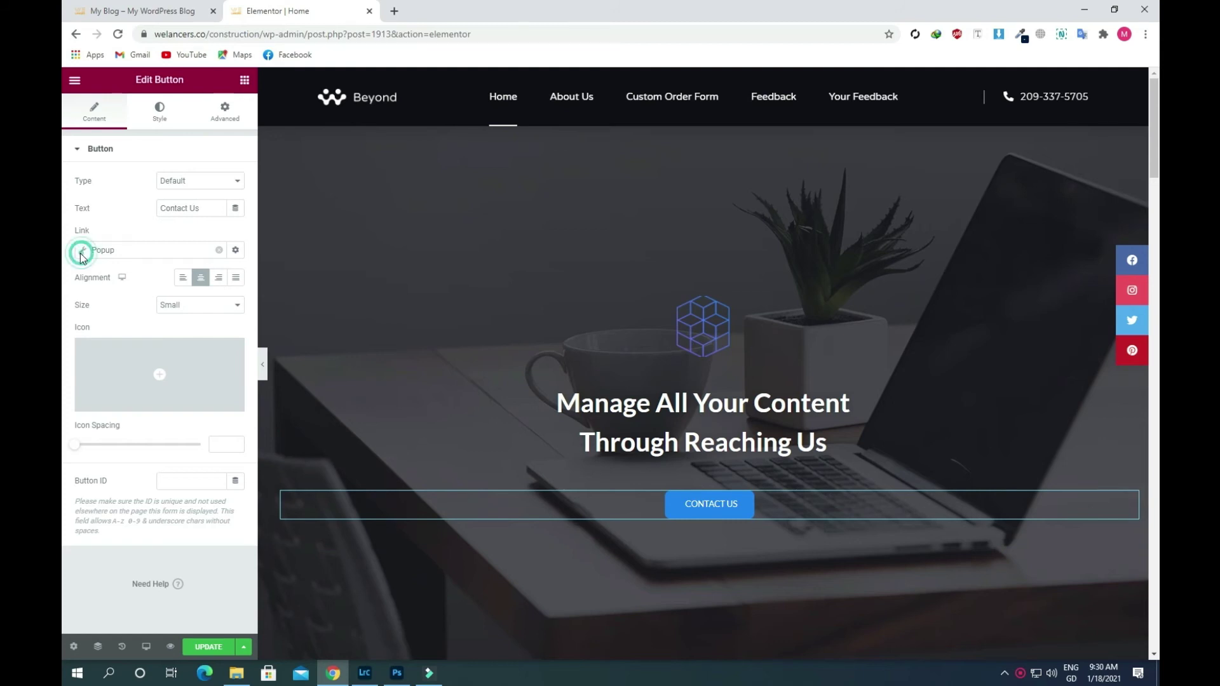
- Point the Popup tag at the 'New (Template)' popup and save the homepage with Update
click(83, 252)
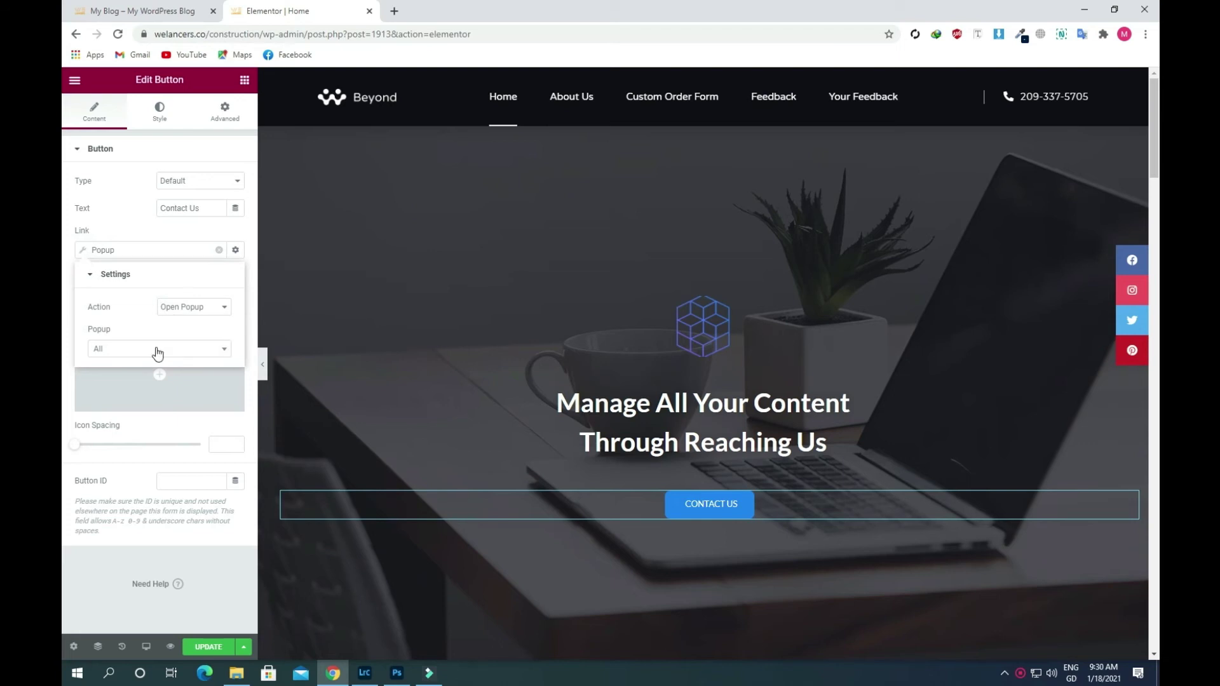
click(158, 353)
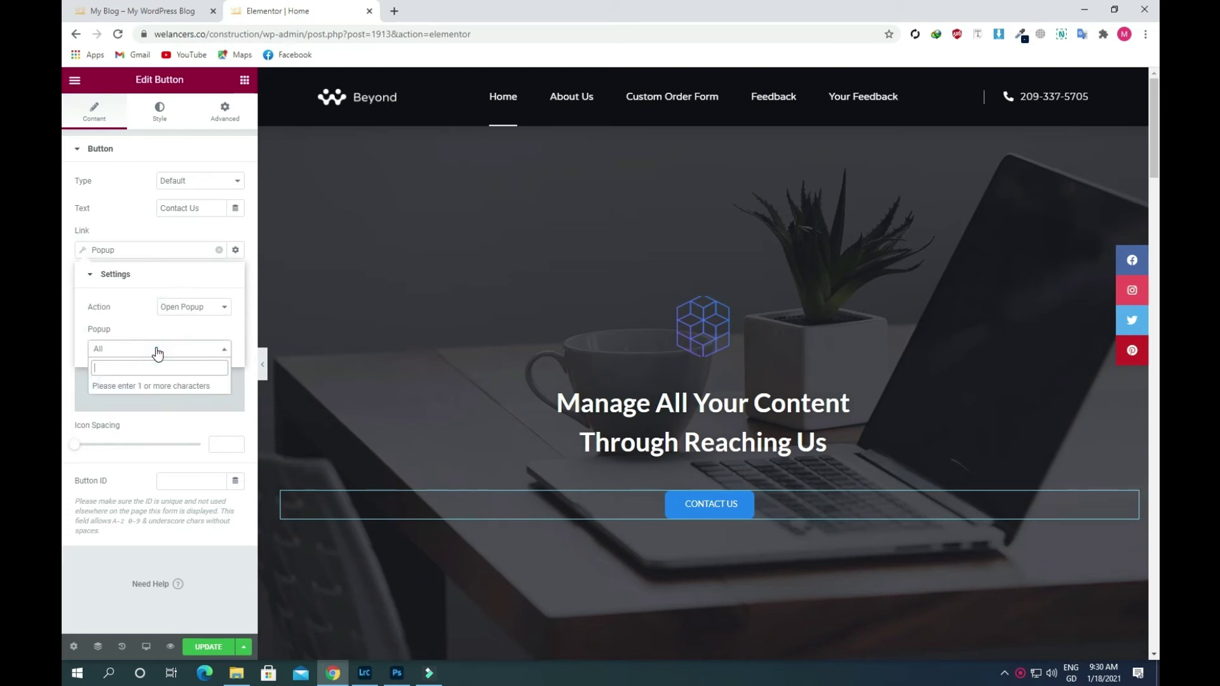
text(new)
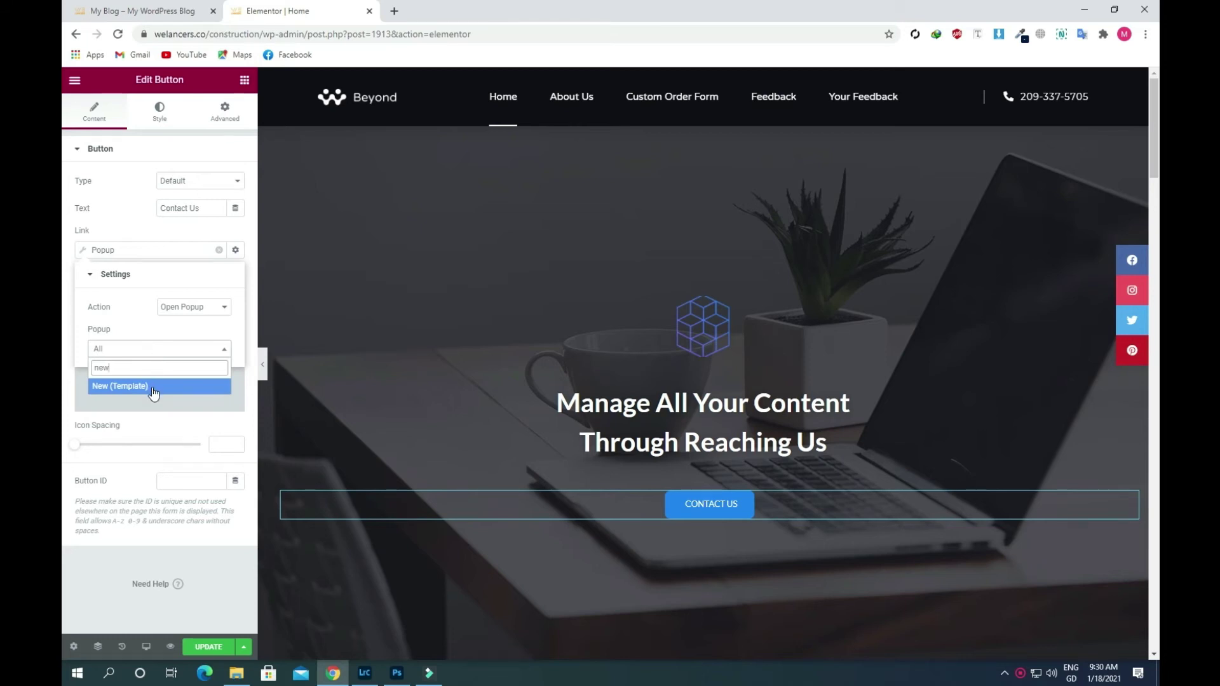
click(151, 388)
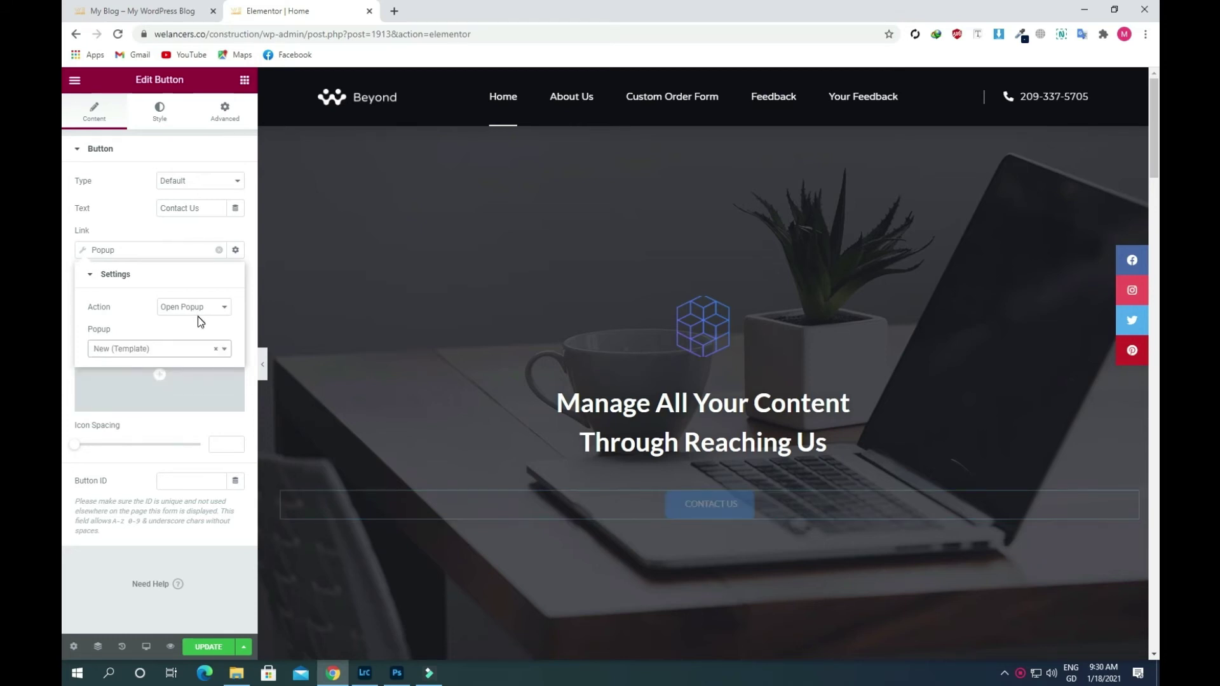
click(202, 648)
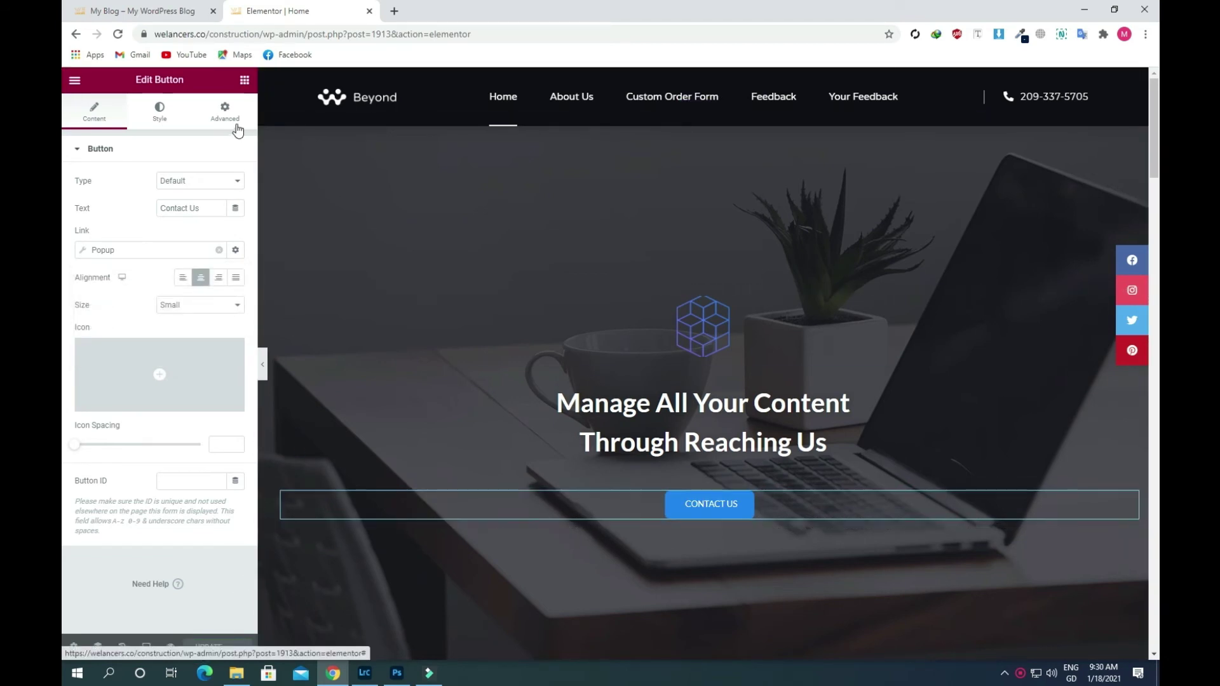
drag(266, 35, 580, 89)
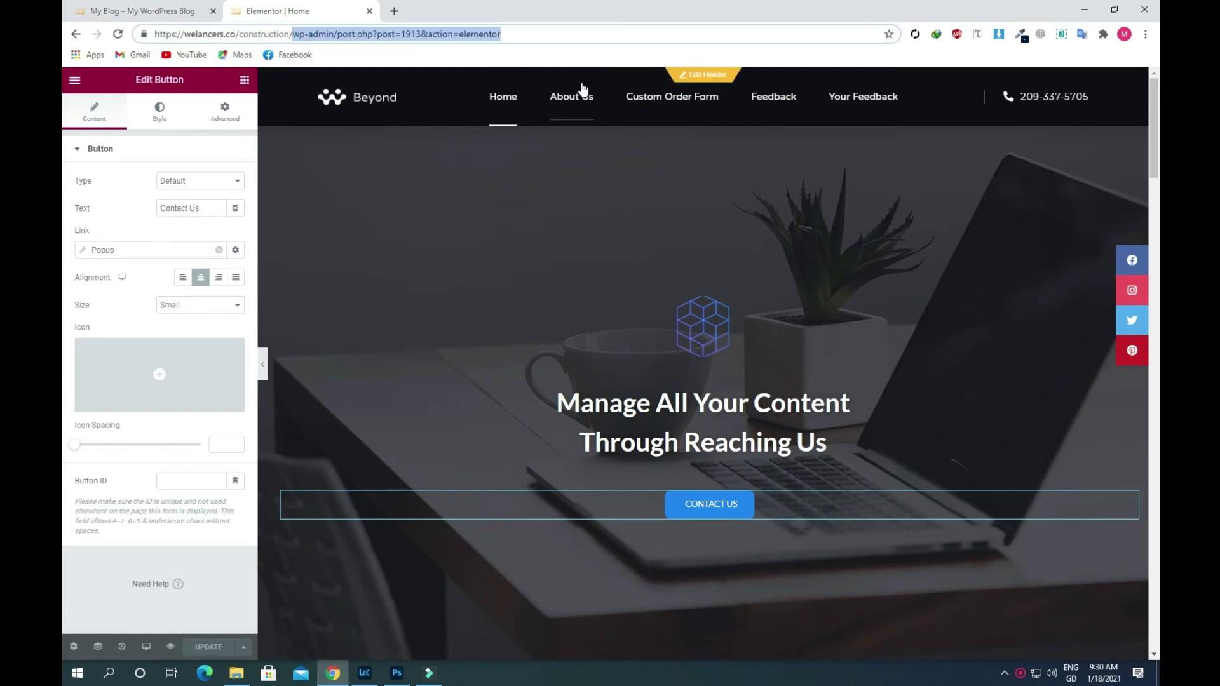
- Load the live homepage and confirm Contact Us opens the Subscribe To Our Weekly Newsletter popup
key(BackSpace)
key(Return)
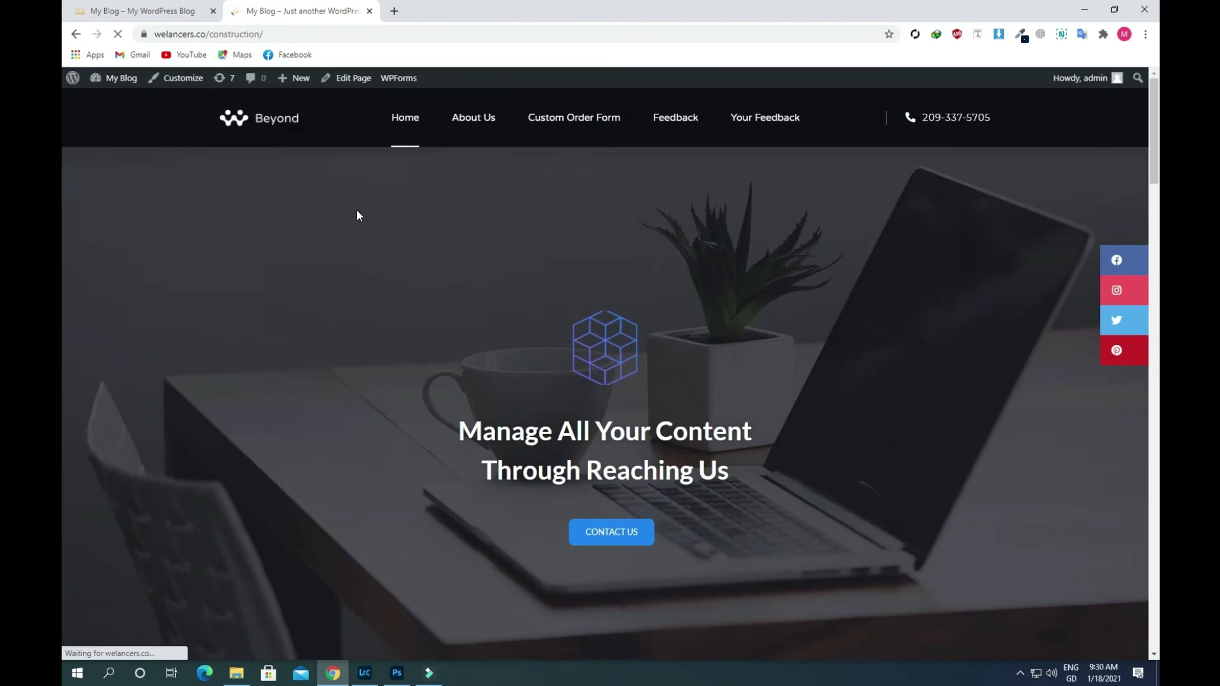
click(627, 540)
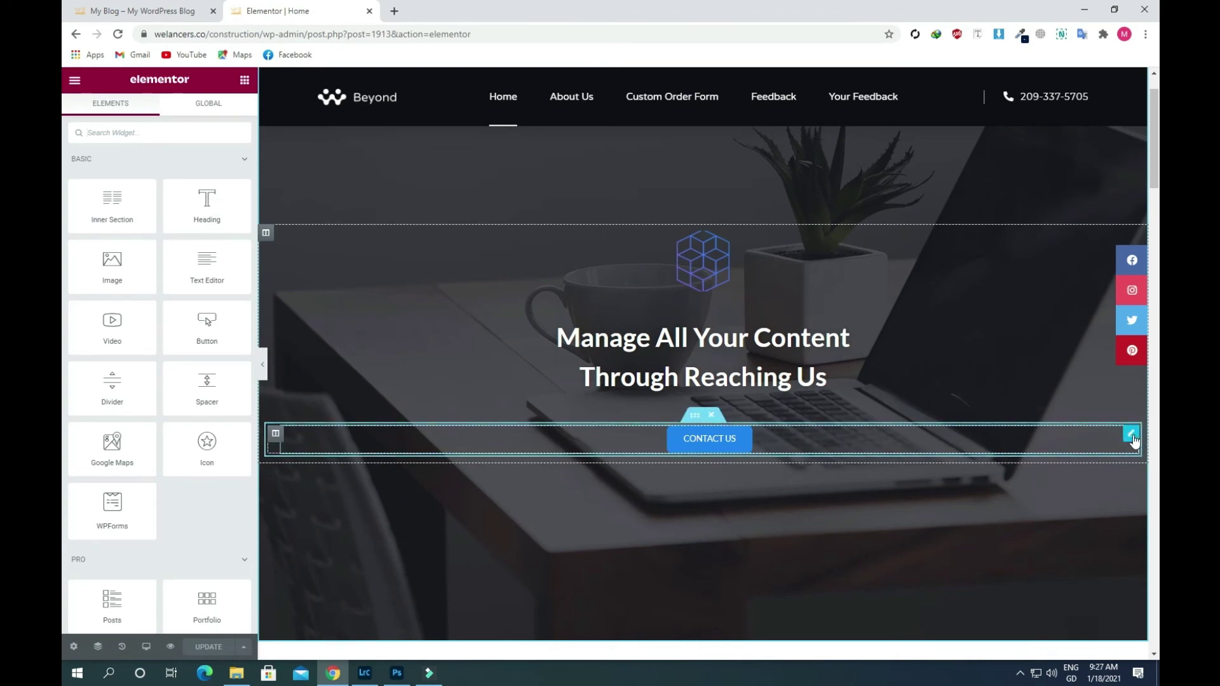
- Replace the Contact Us button's # link with the Popup action dynamic tag
click(1131, 435)
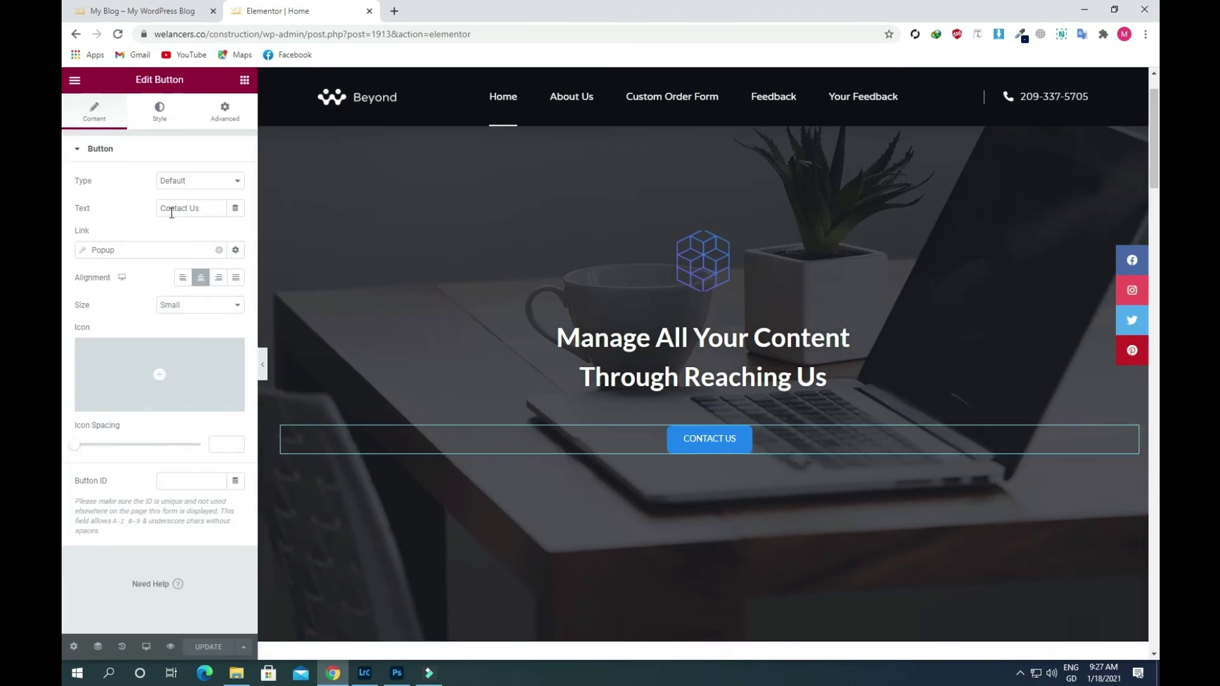
click(160, 208)
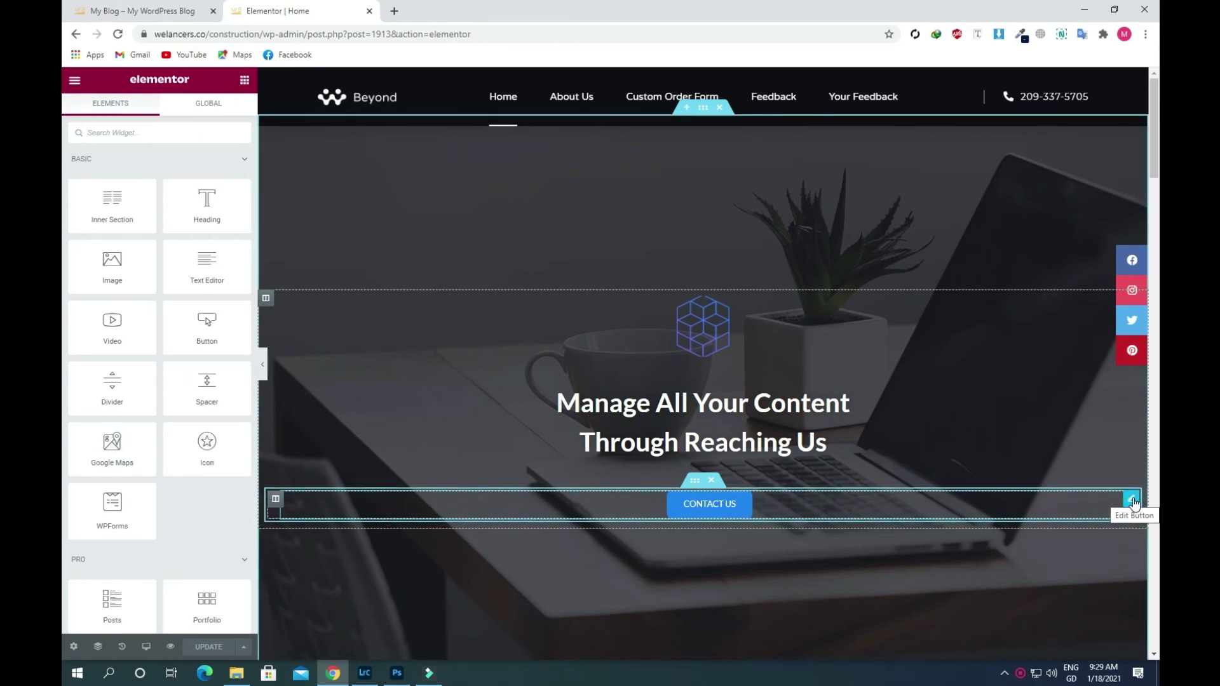
click(1132, 500)
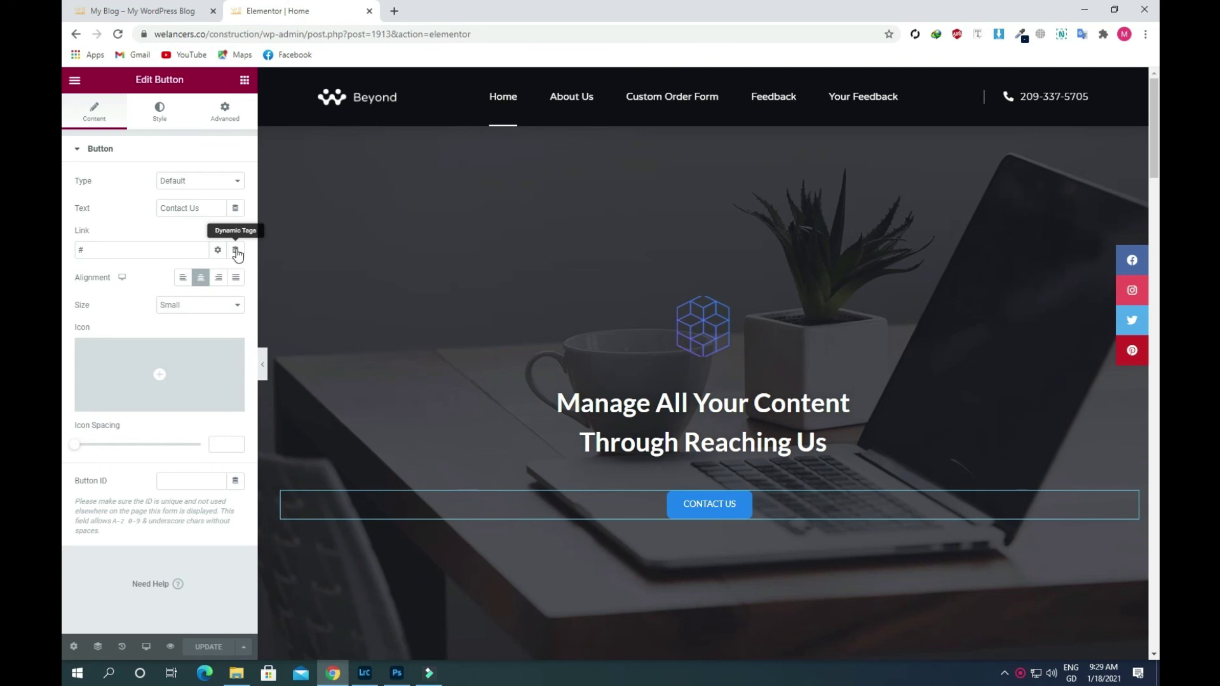
click(236, 251)
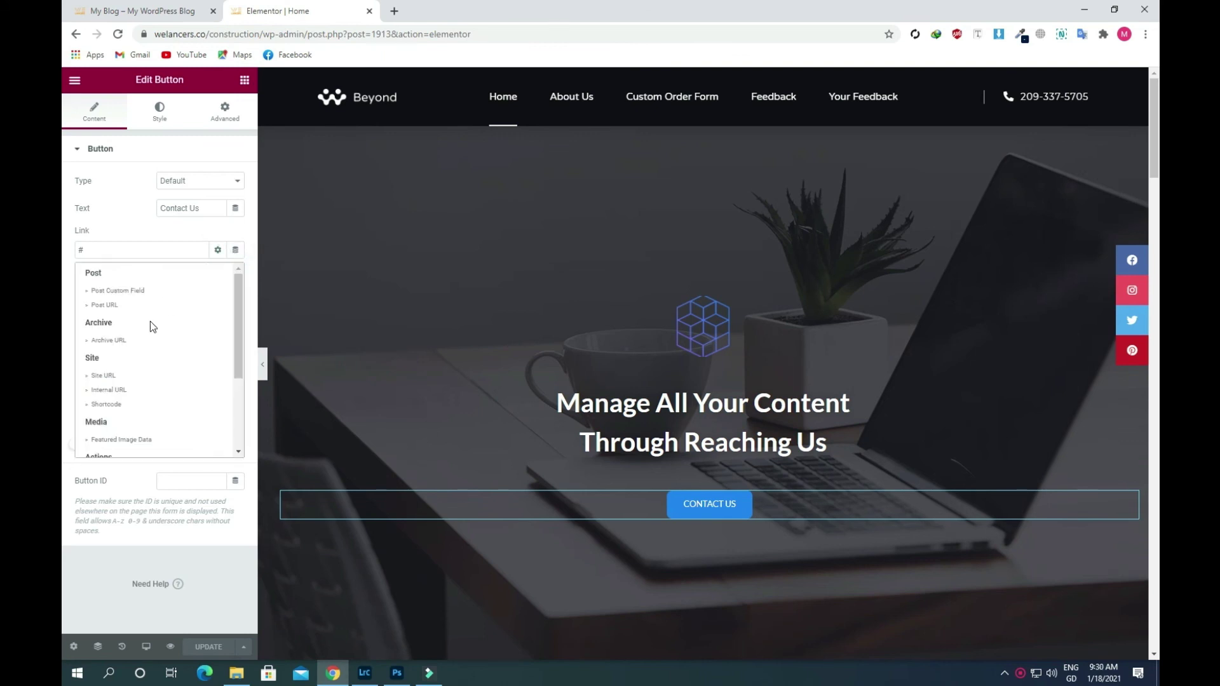
scroll(150, 322, down, 2)
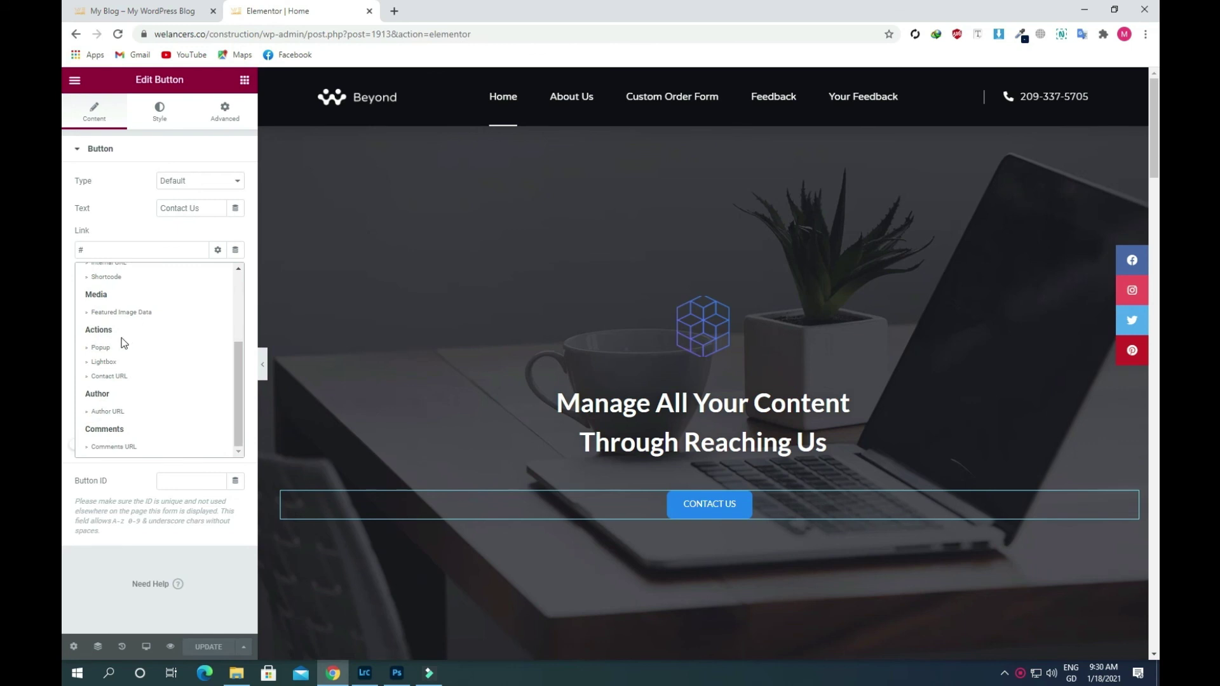
click(102, 349)
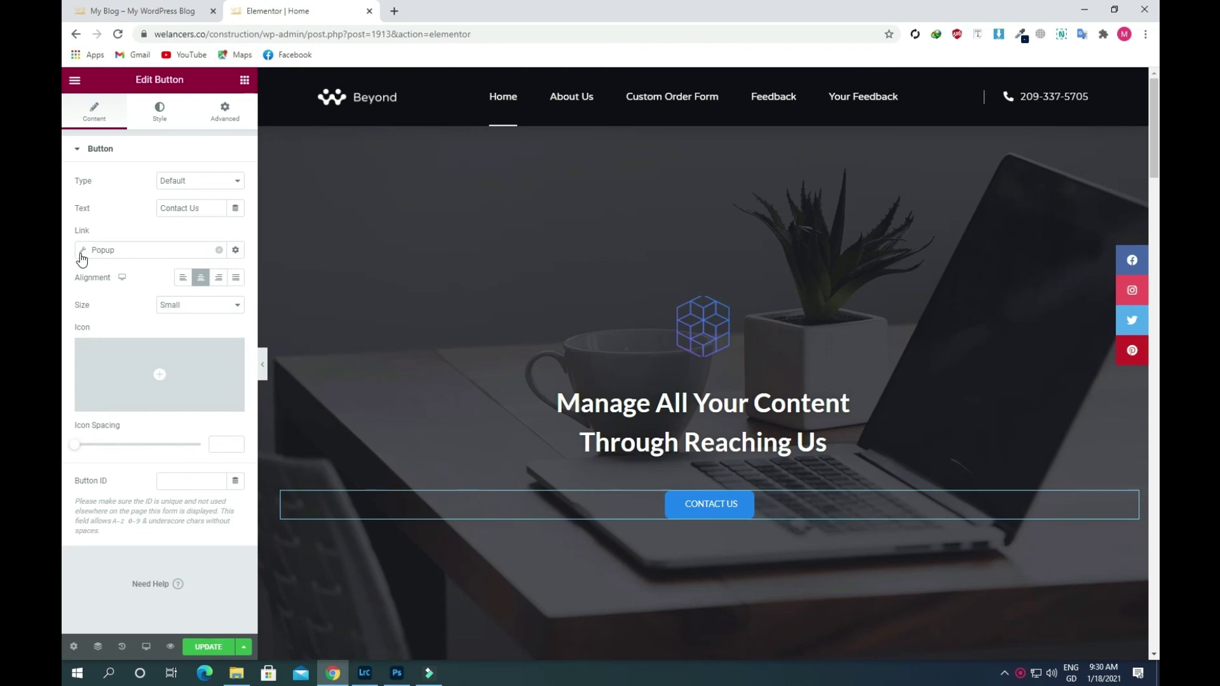
- Set the button's Popup action to open New (Template) and update the Home page
click(82, 255)
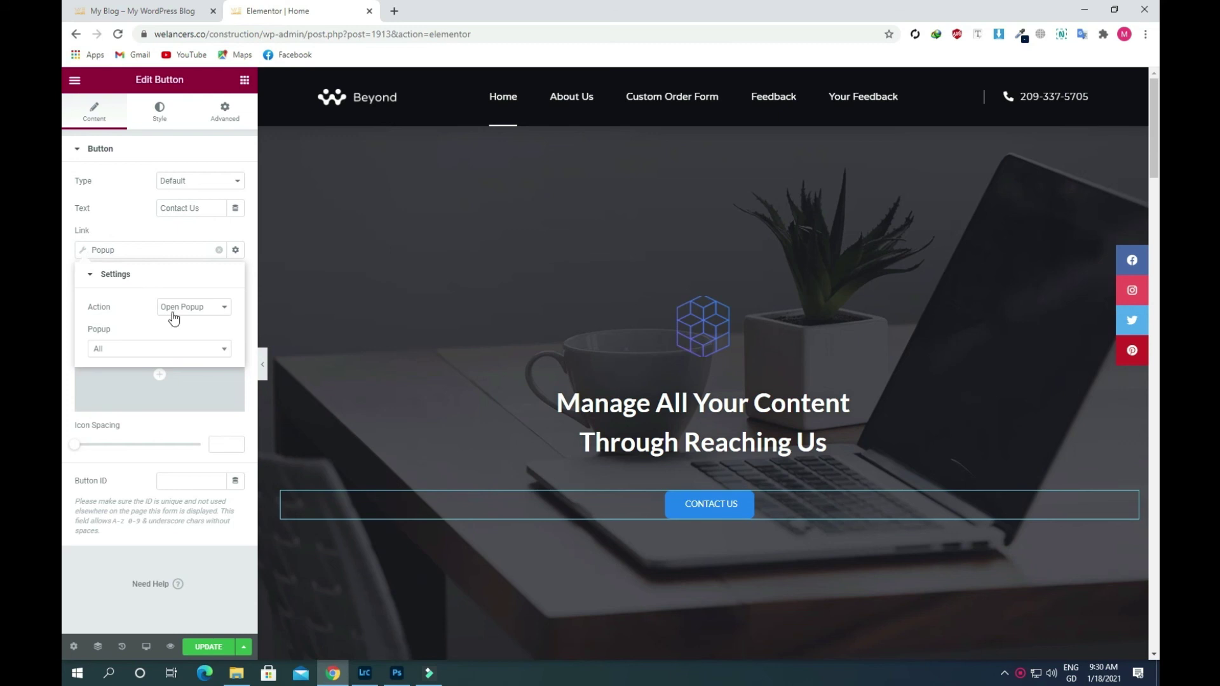
click(158, 354)
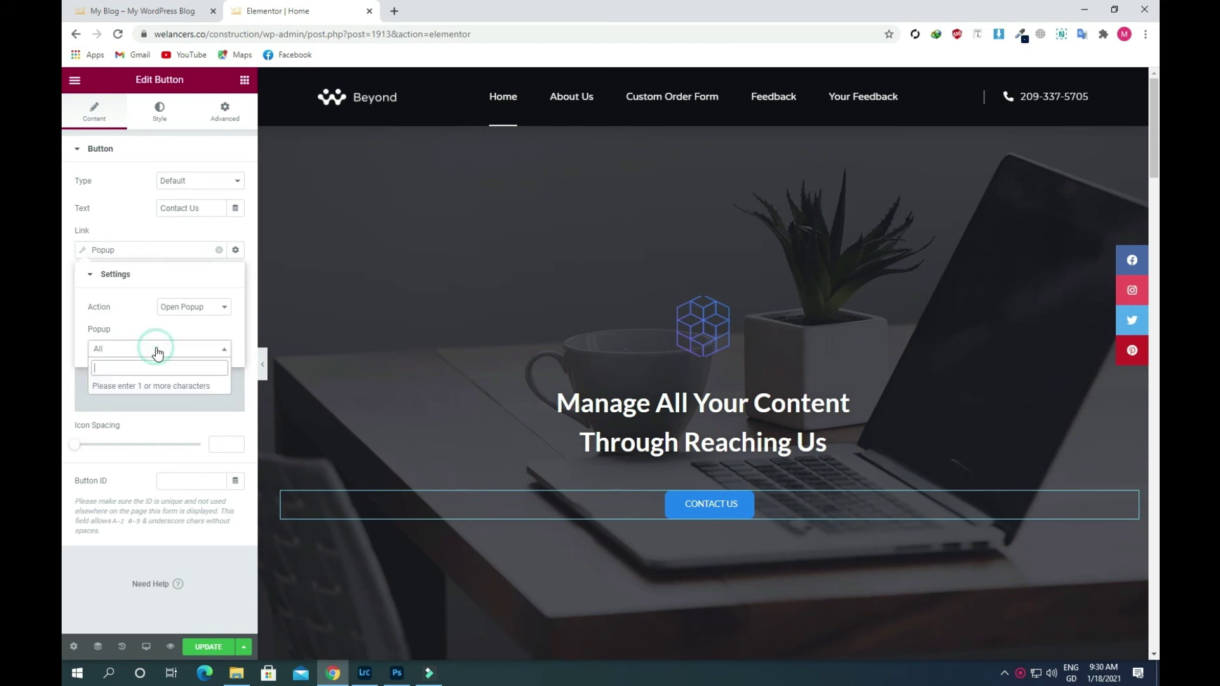
text(new)
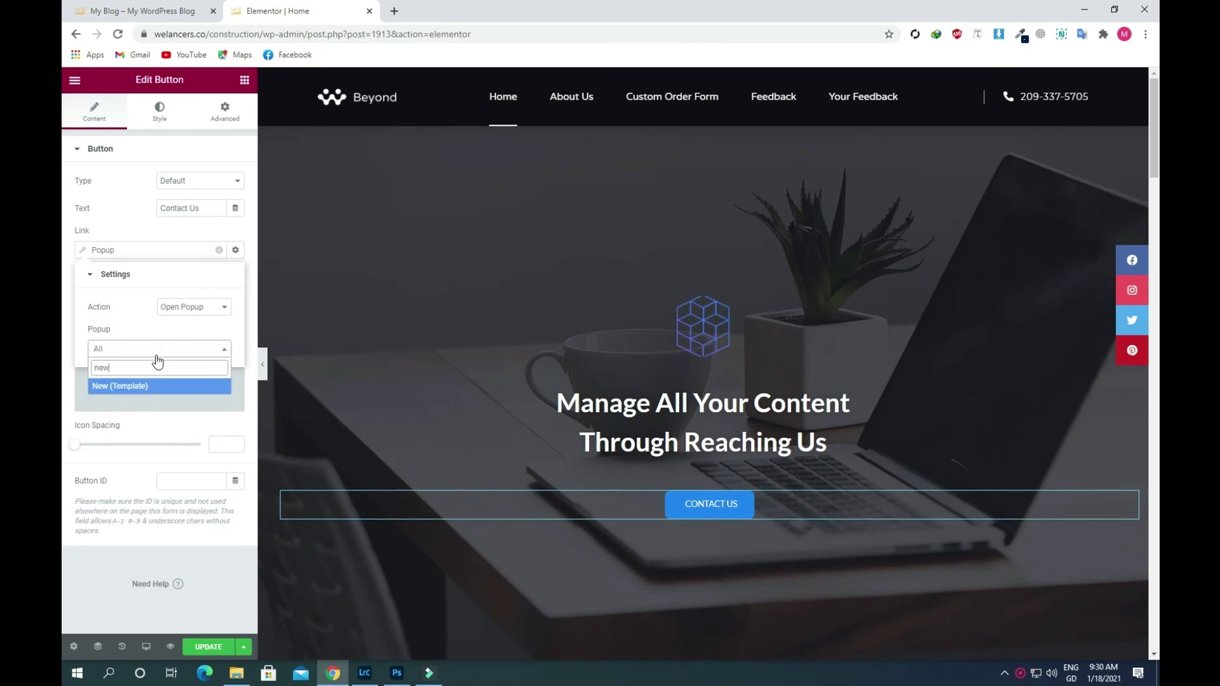
click(152, 388)
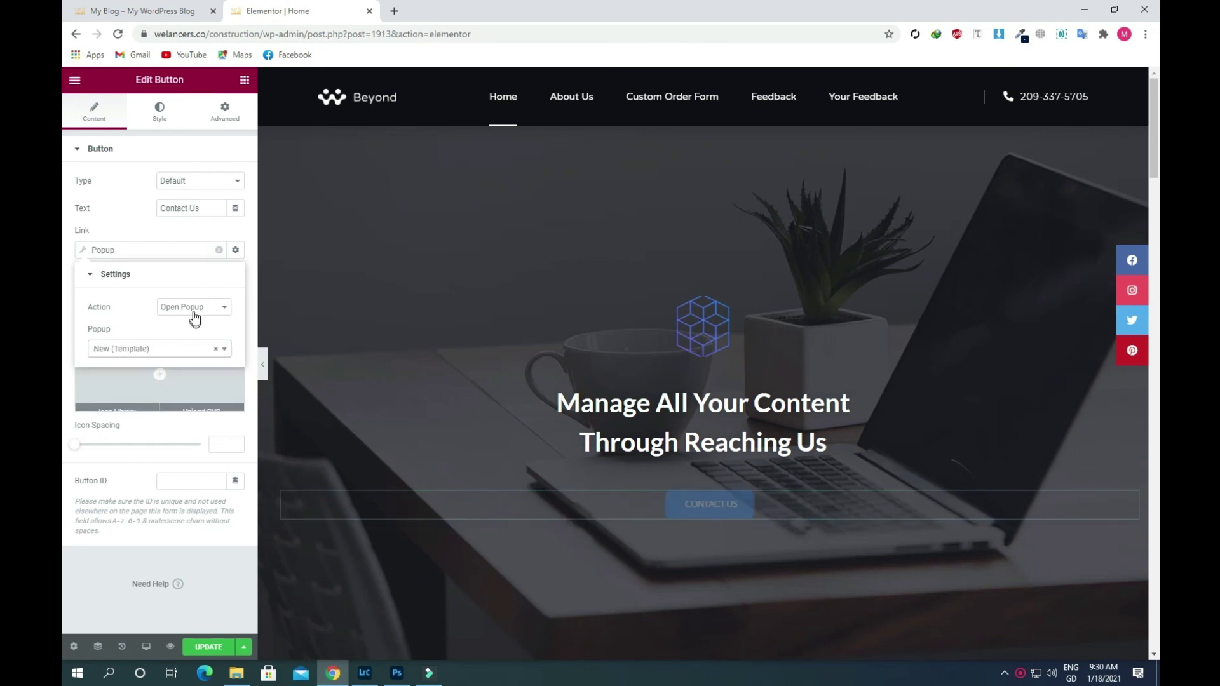
click(201, 648)
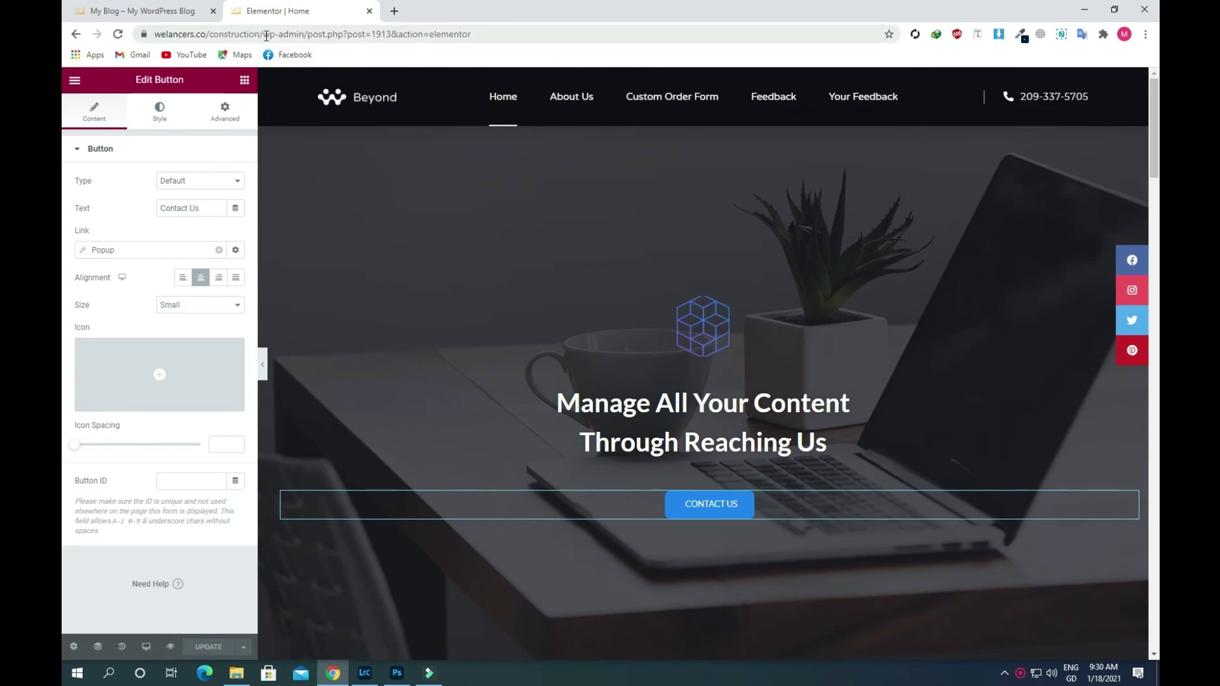
- Remove the editor part of the address to load the live Beyond homepage
drag(263, 34, 471, 34)
key(BackSpace)
key(Return)
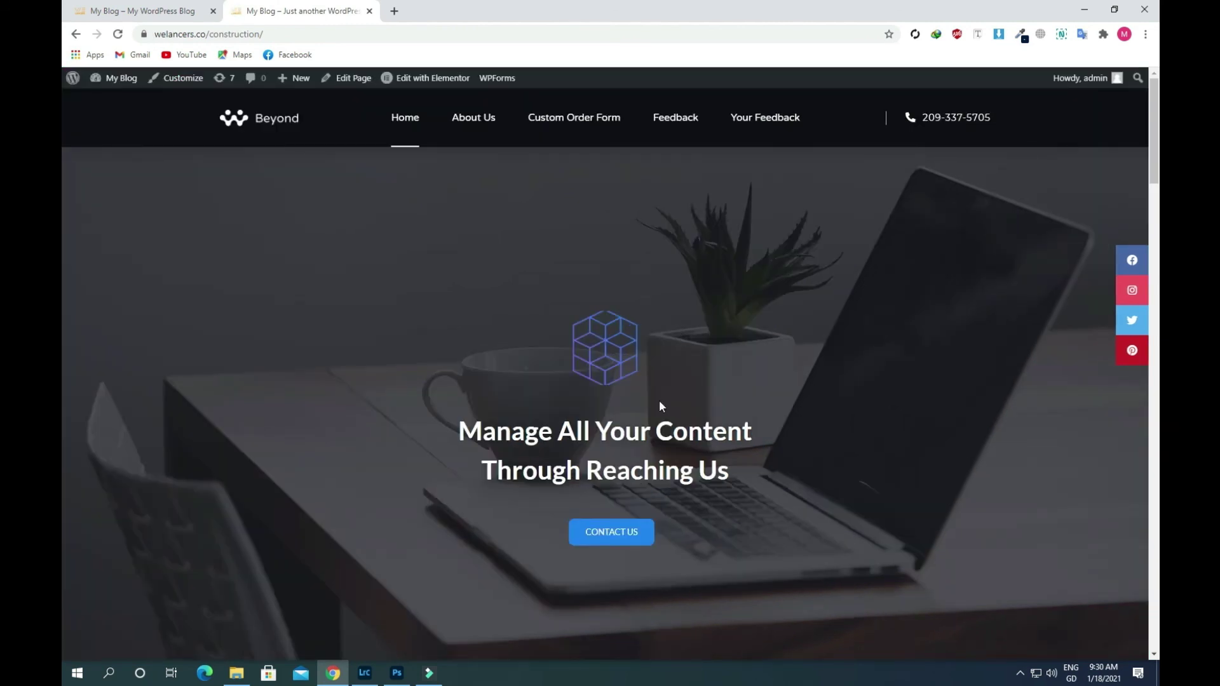
click(626, 539)
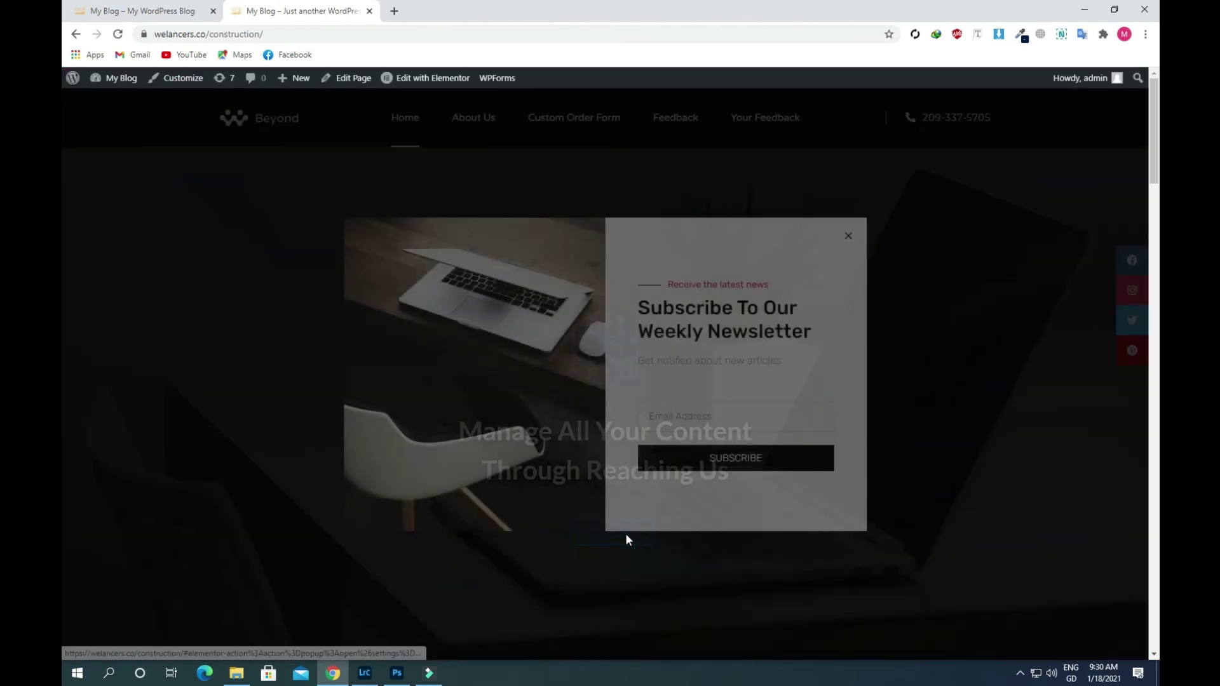